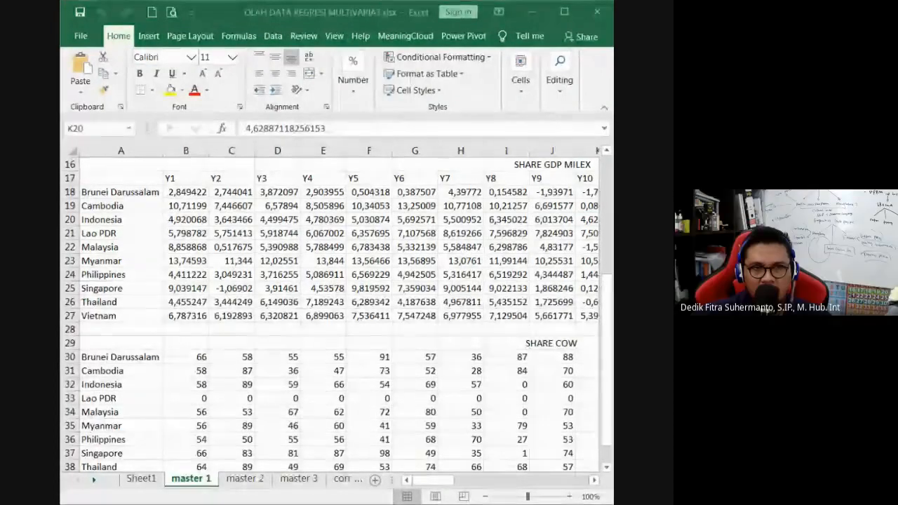
Widen the workbook window so that more columns of the master 1 sheet fit on screen
{"action": "left_click", "coordinate": [521, 333]}
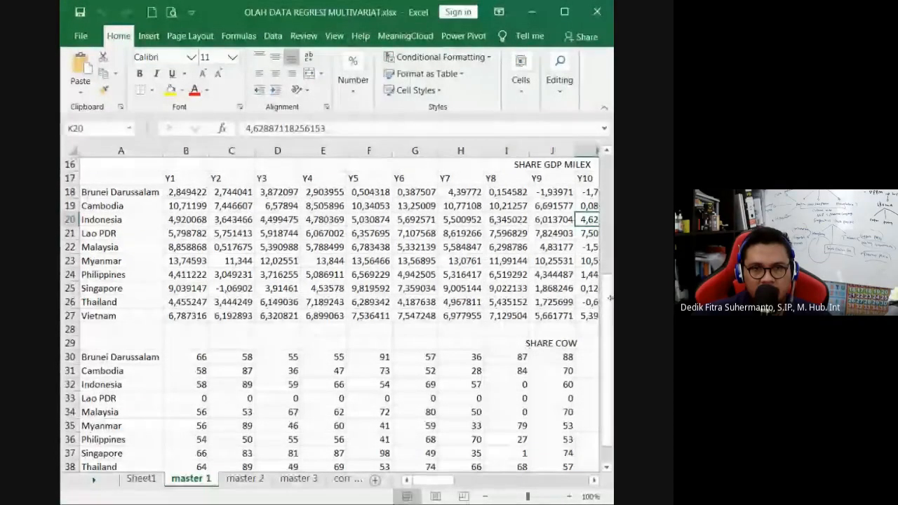
{"action": "left_click_drag", "start_coordinate": [613, 302], "coordinate": [672, 290]}
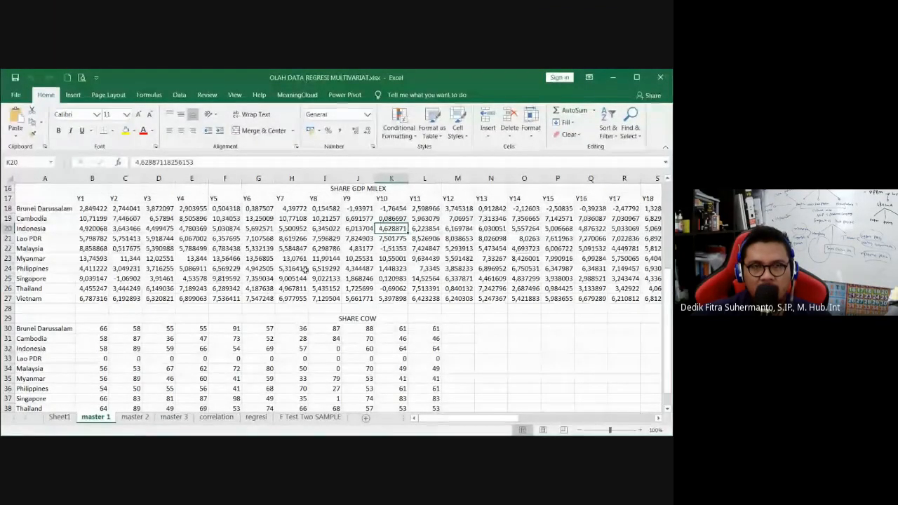
{"action": "scroll", "coordinate": [312, 284], "scroll_direction": "down", "scroll_amount": 1}
{"action": "scroll", "coordinate": [313, 285], "scroll_direction": "up", "scroll_amount": 2}
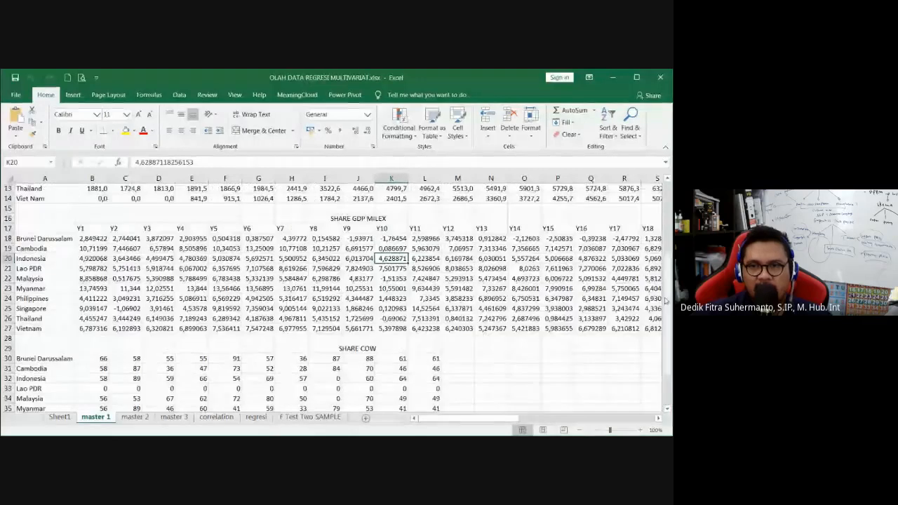
Examine the SHARE MILEX table on the master 1 sheet: its title, year headings from 2000, country list and values per country
{"action": "left_click_drag", "start_coordinate": [667, 301], "coordinate": [664, 218]}
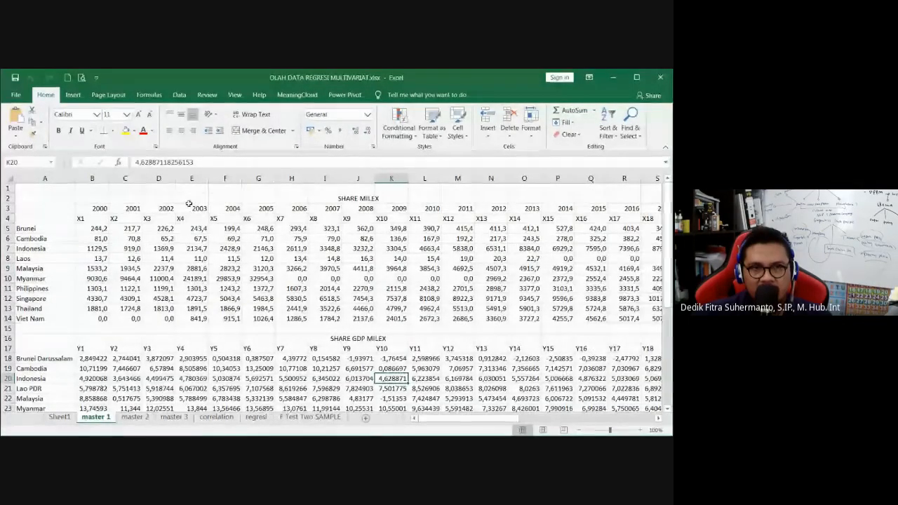
{"action": "left_click", "coordinate": [61, 198]}
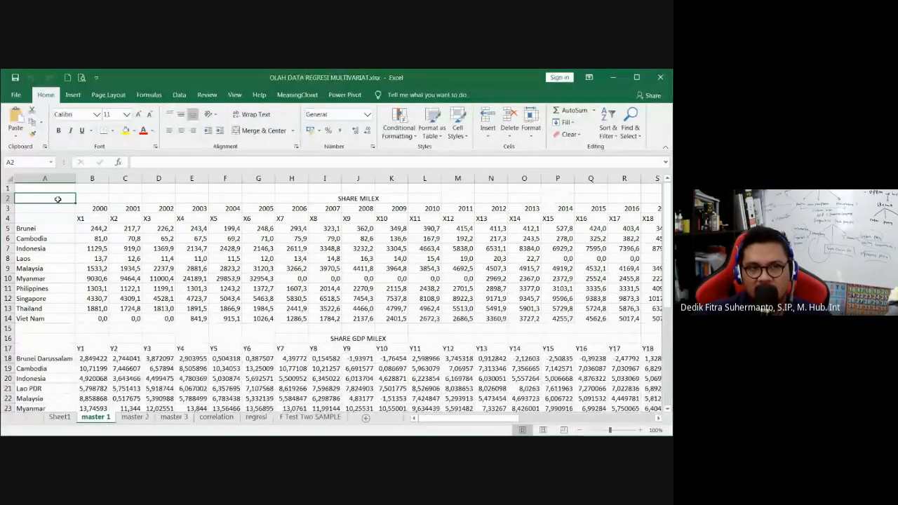
{"action": "left_click", "coordinate": [304, 200]}
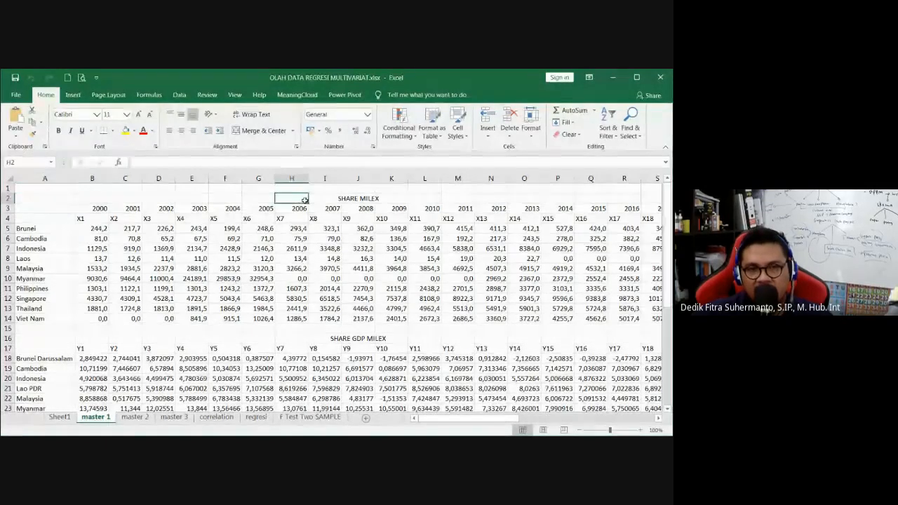
{"action": "left_click", "coordinate": [346, 198]}
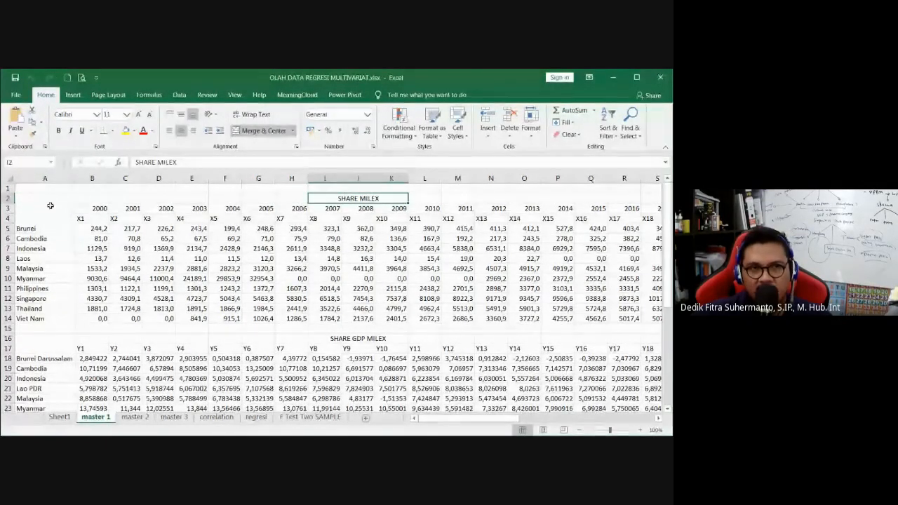
{"action": "left_click", "coordinate": [100, 209]}
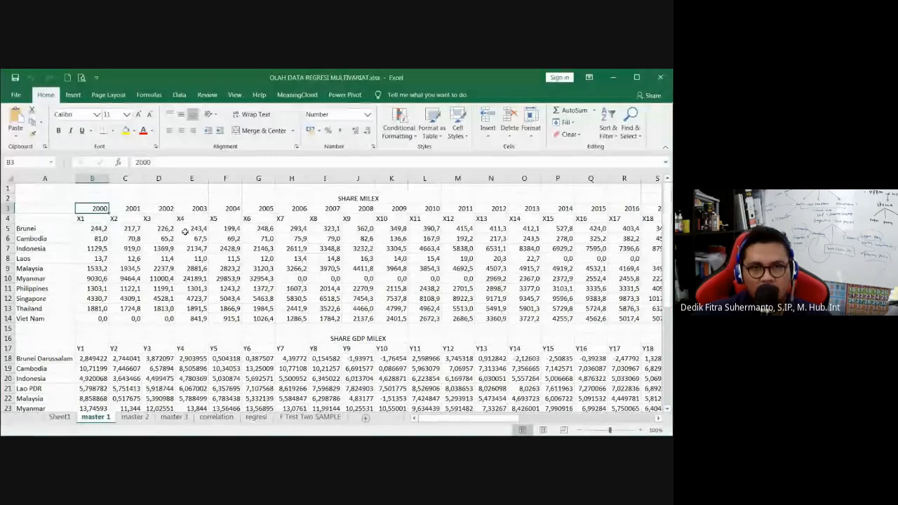
{"action": "left_click", "coordinate": [45, 229]}
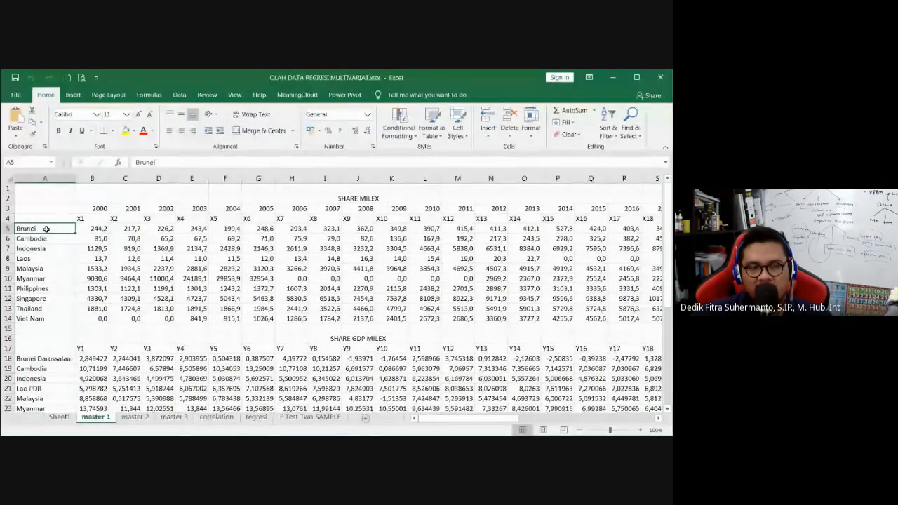
{"action": "left_click_drag", "start_coordinate": [45, 229], "coordinate": [44, 319]}
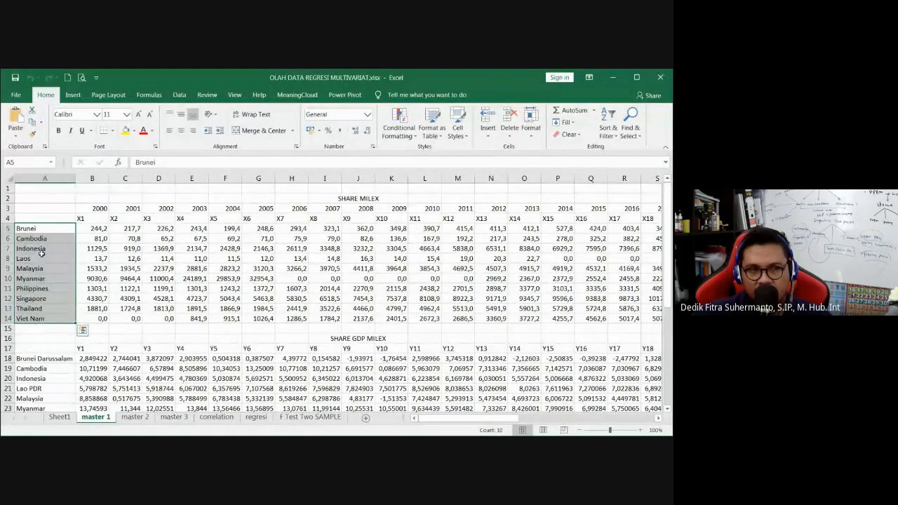
{"action": "left_click", "coordinate": [43, 209]}
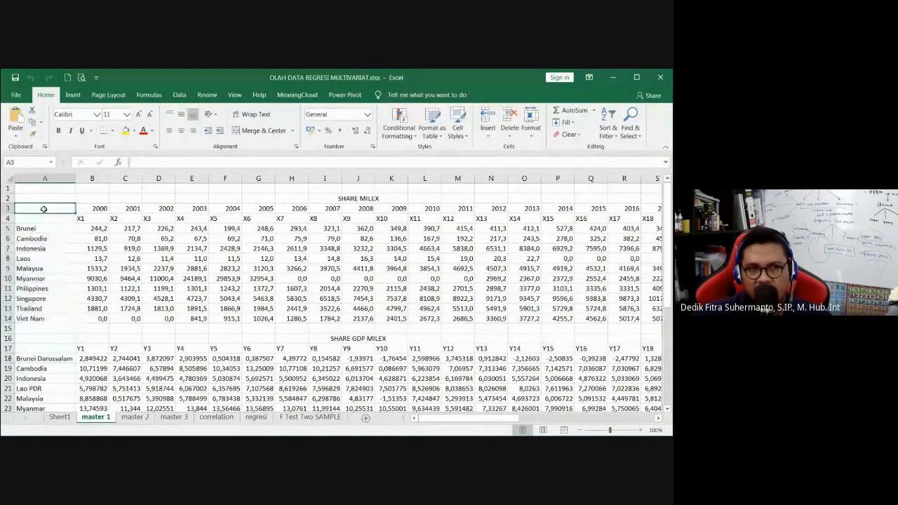
{"action": "left_click", "coordinate": [104, 208]}
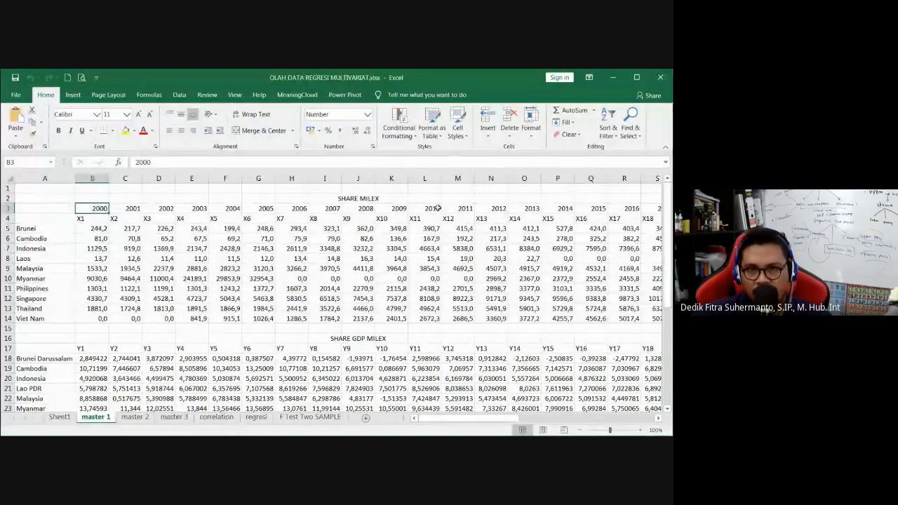
{"action": "mouse_move", "coordinate": [496, 412]}
{"action": "left_mouse_down"}
{"action": "mouse_move", "coordinate": [509, 414]}
{"action": "mouse_move", "coordinate": [488, 414]}
{"action": "left_mouse_up"}
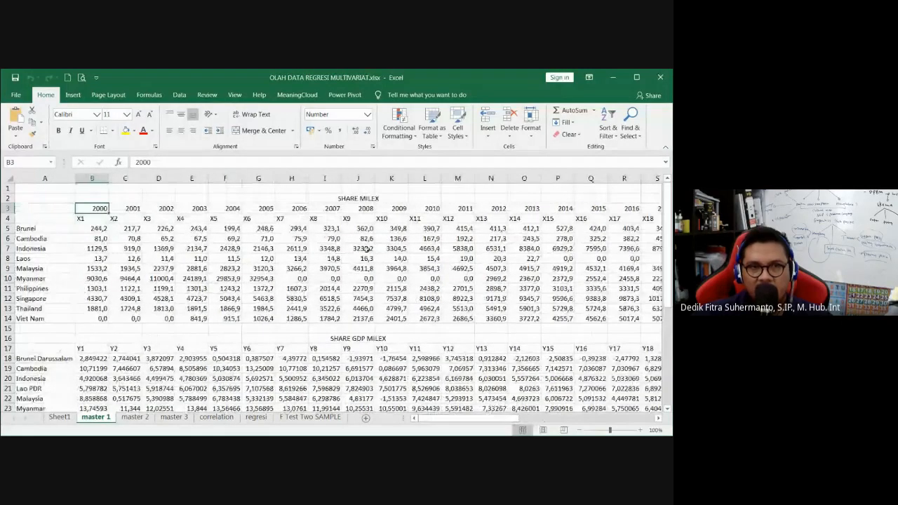
{"action": "left_click", "coordinate": [366, 249]}
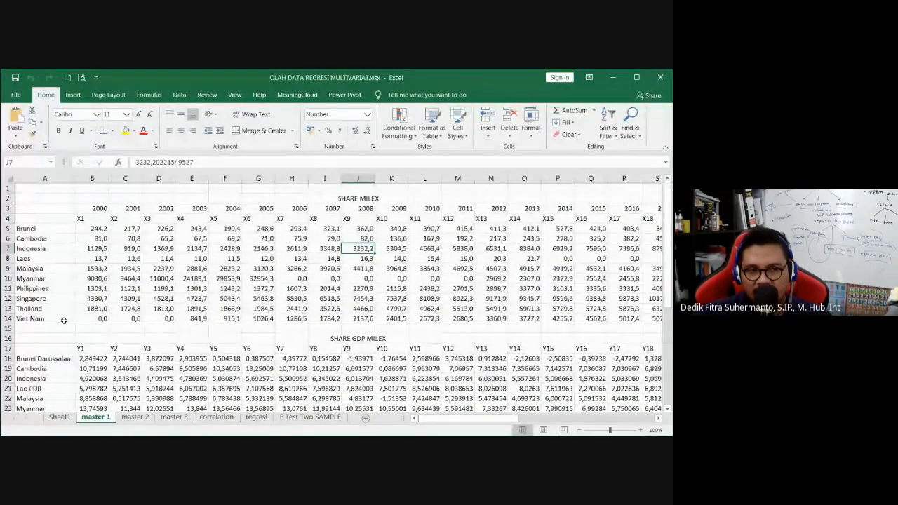
{"action": "left_click", "coordinate": [87, 231]}
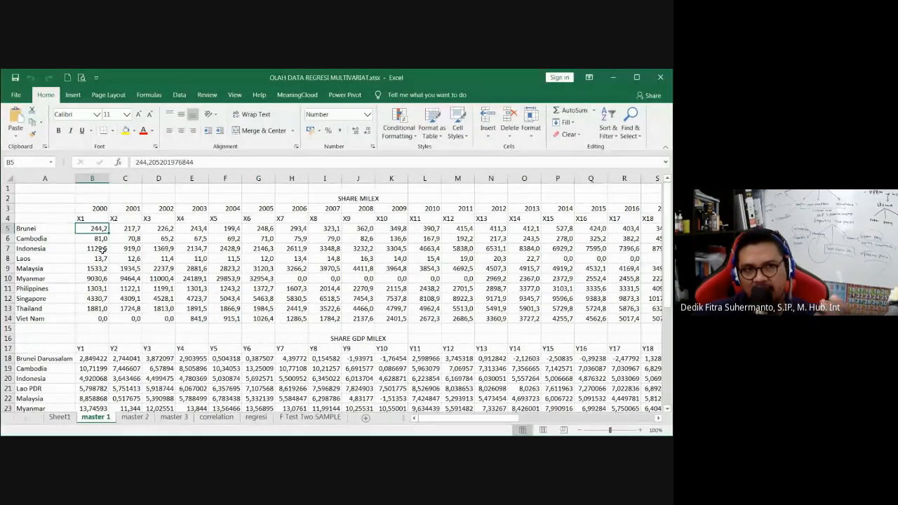
{"action": "left_click", "coordinate": [56, 230]}
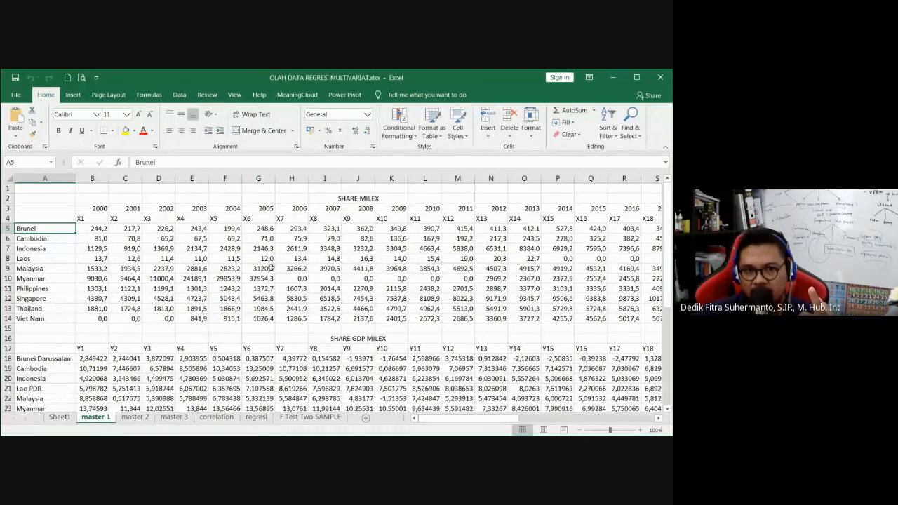
{"action": "left_click", "coordinate": [396, 328]}
Examine the SHARE GDP MILEX table and compare its country rows and Y columns with the SHARE MILEX table above it
{"action": "scroll", "coordinate": [612, 306], "scroll_direction": "down", "scroll_amount": 1}
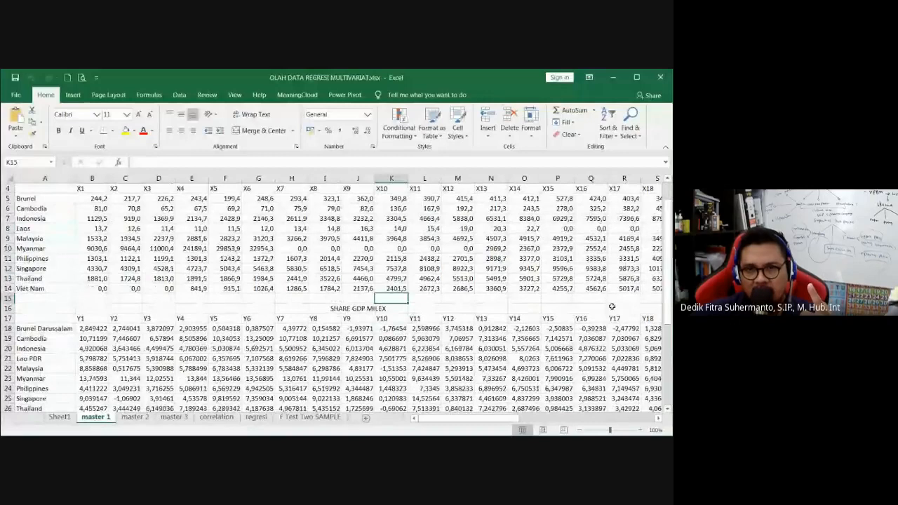
{"action": "scroll", "coordinate": [611, 307], "scroll_direction": "down", "scroll_amount": 1}
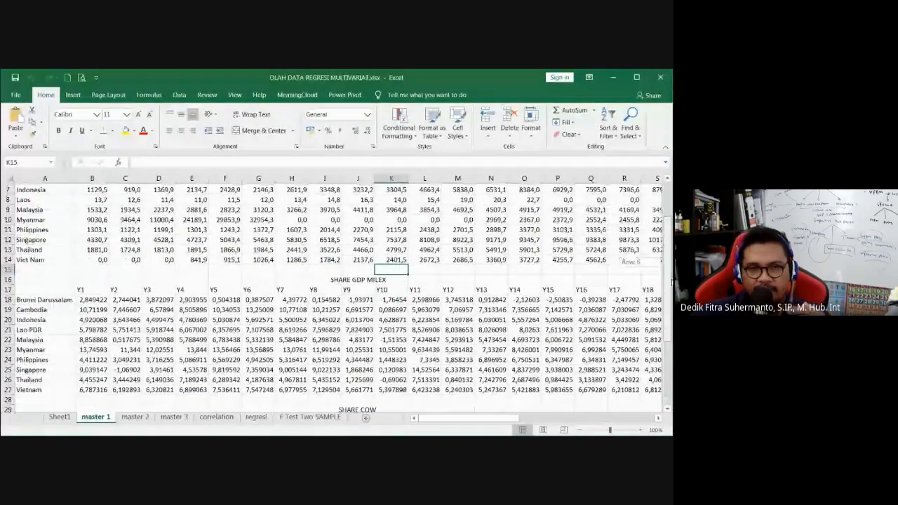
{"action": "scroll", "coordinate": [611, 307], "scroll_direction": "down", "scroll_amount": 1}
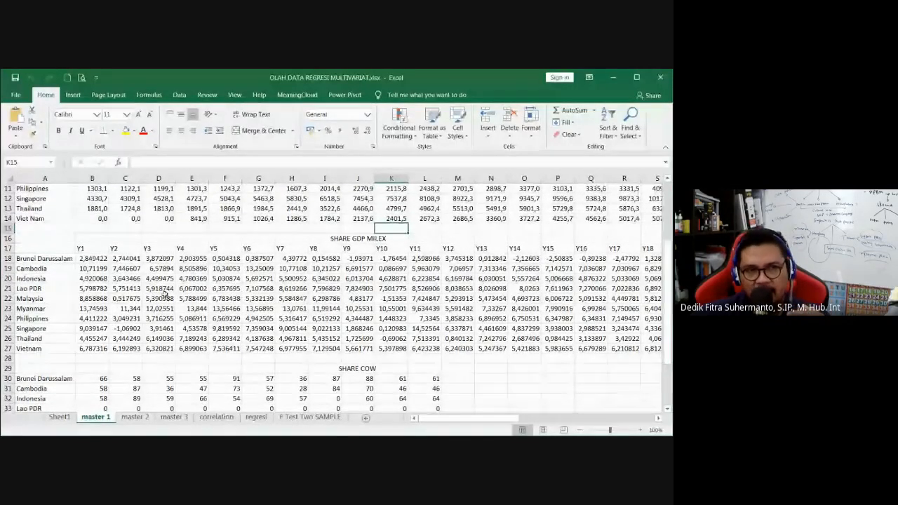
{"action": "left_click", "coordinate": [45, 259]}
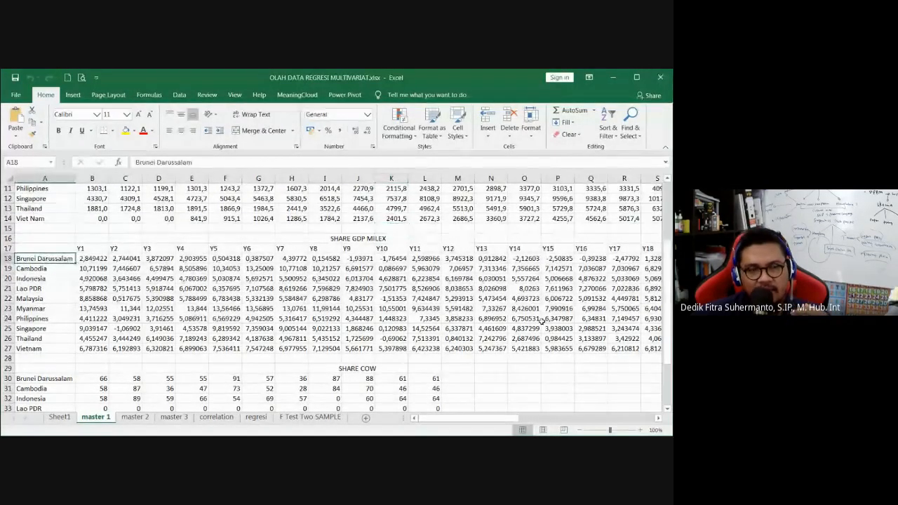
{"action": "left_click_drag", "start_coordinate": [667, 317], "coordinate": [667, 269]}
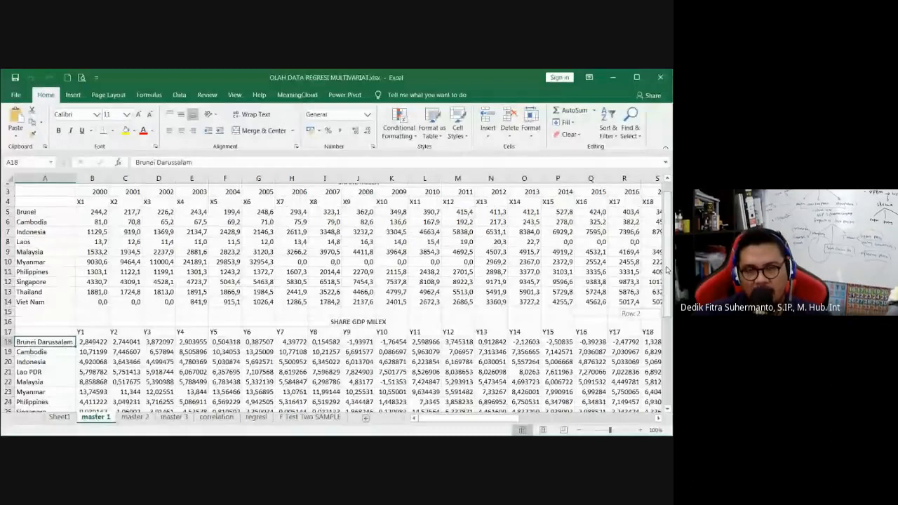
{"action": "left_click_drag", "start_coordinate": [667, 270], "coordinate": [666, 270]}
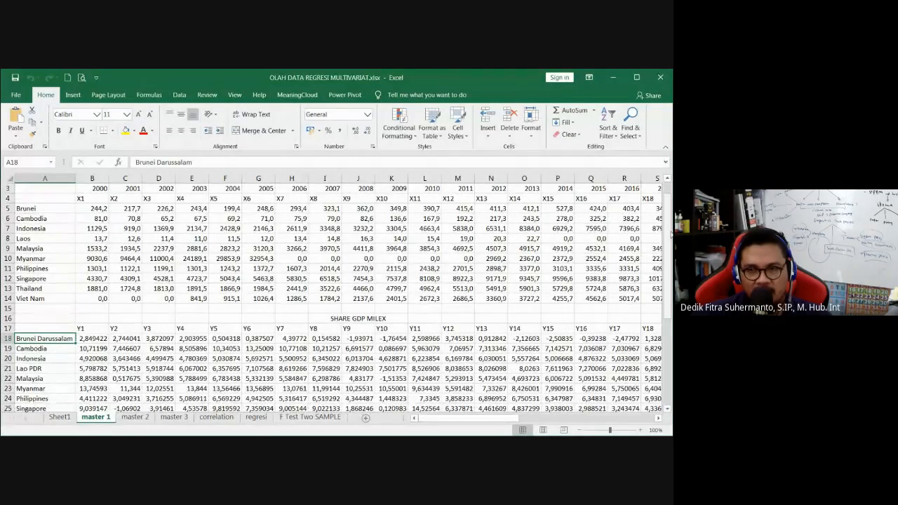
{"action": "scroll", "coordinate": [671, 235], "scroll_direction": "down", "scroll_amount": 2}
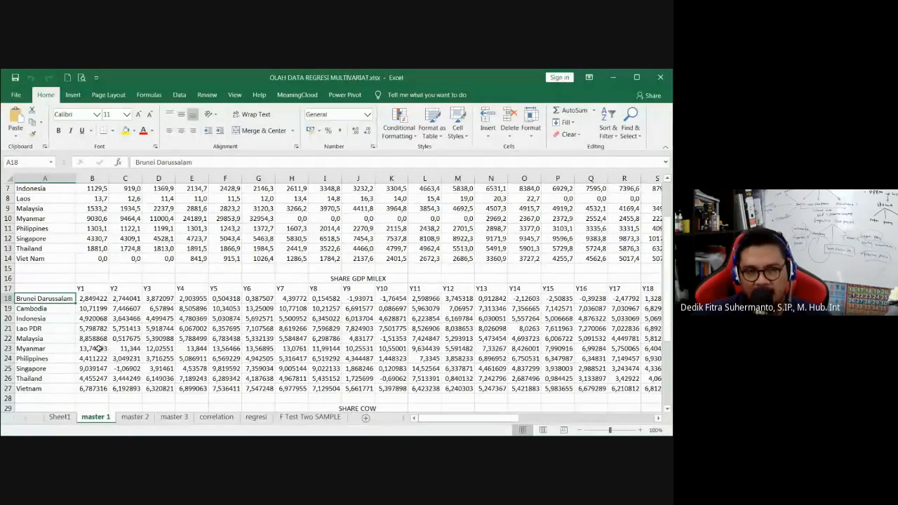
{"action": "left_click_drag", "start_coordinate": [668, 319], "coordinate": [671, 322]}
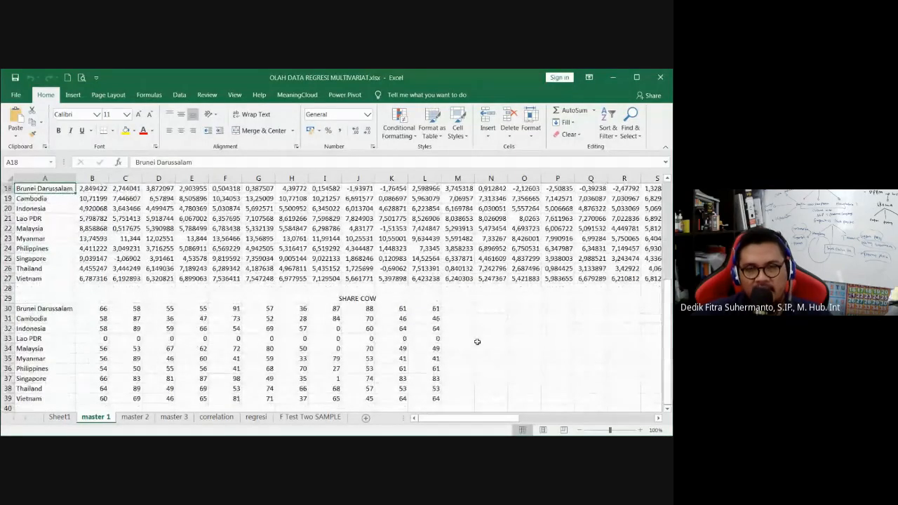
Examine the SHARE COW table: its title, empty heading row, values in B30:L39 and country list from Brunei Darussalam to Vietnam
{"action": "left_click", "coordinate": [346, 300]}
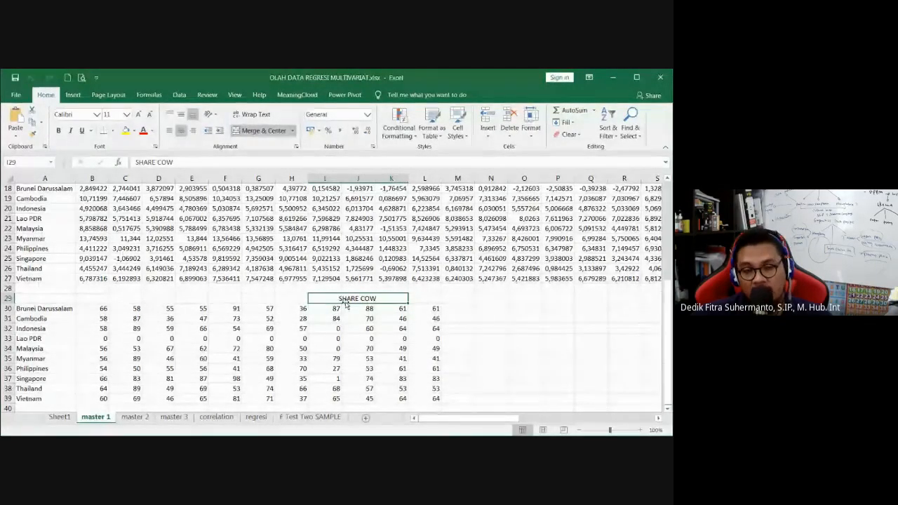
{"action": "left_click", "coordinate": [59, 310]}
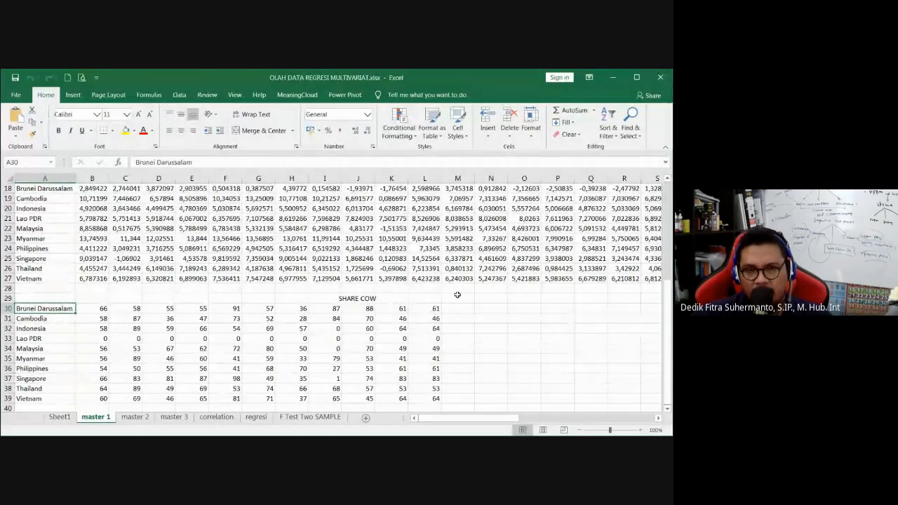
{"action": "left_click", "coordinate": [106, 300]}
{"action": "left_click", "coordinate": [137, 299]}
{"action": "left_click", "coordinate": [159, 301]}
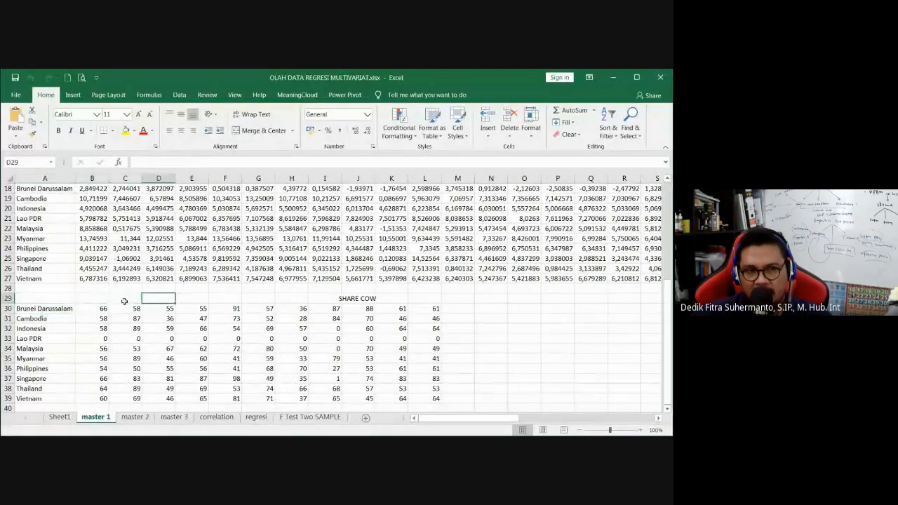
{"action": "left_click", "coordinate": [105, 298]}
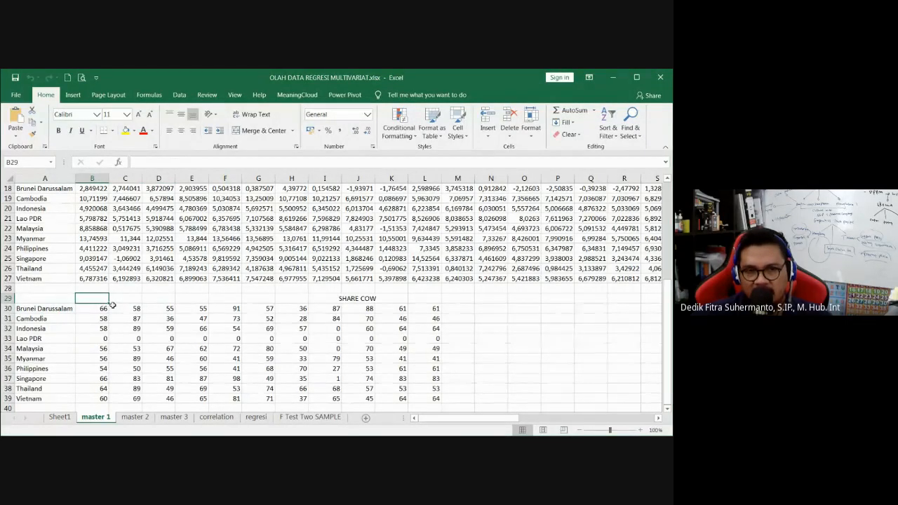
{"action": "left_click_drag", "start_coordinate": [68, 301], "coordinate": [425, 406]}
{"action": "left_click", "coordinate": [246, 348]}
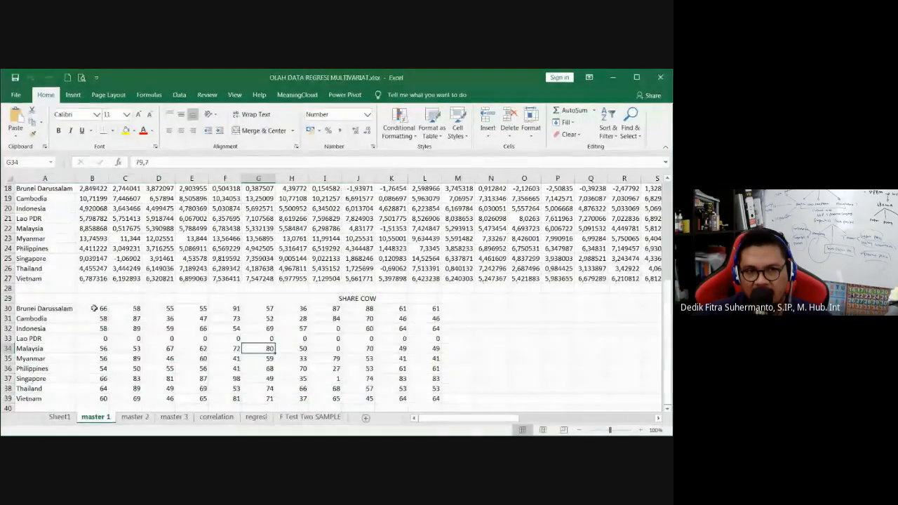
{"action": "left_click_drag", "start_coordinate": [94, 308], "coordinate": [436, 398]}
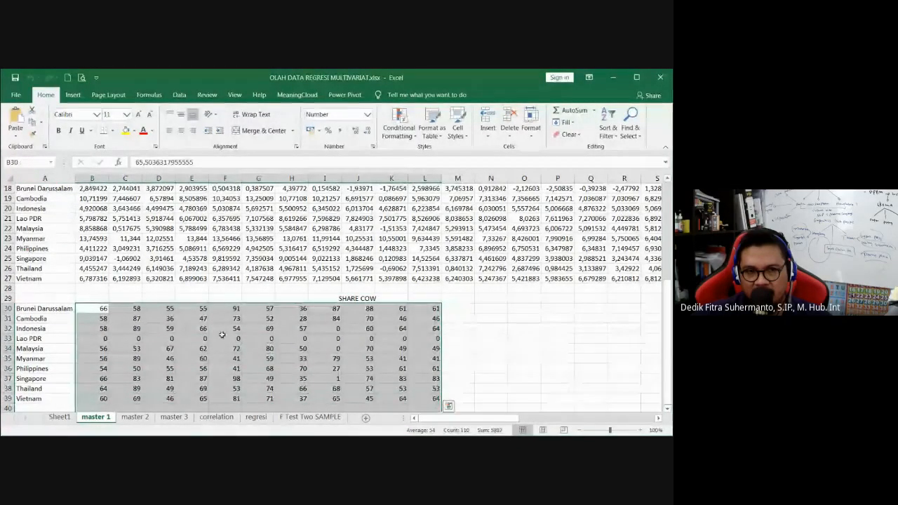
{"action": "left_click_drag", "start_coordinate": [34, 309], "coordinate": [35, 398]}
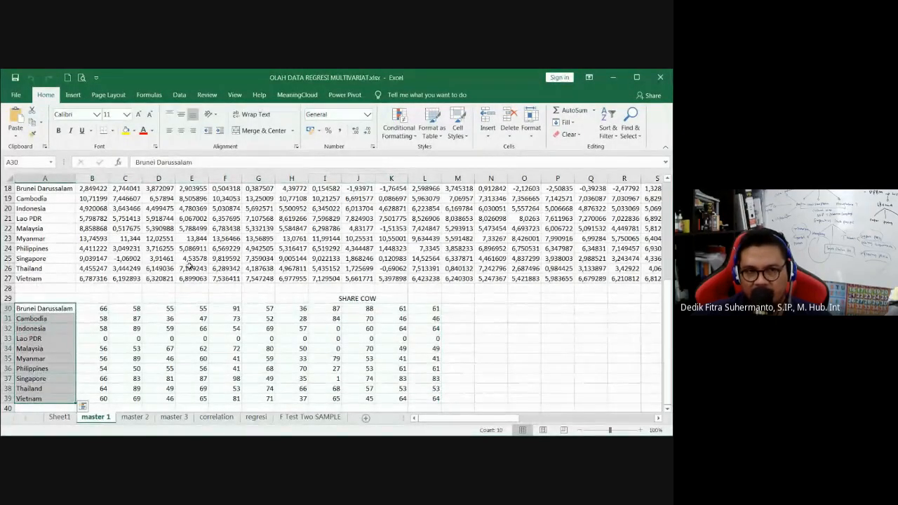
{"action": "left_click", "coordinate": [295, 319]}
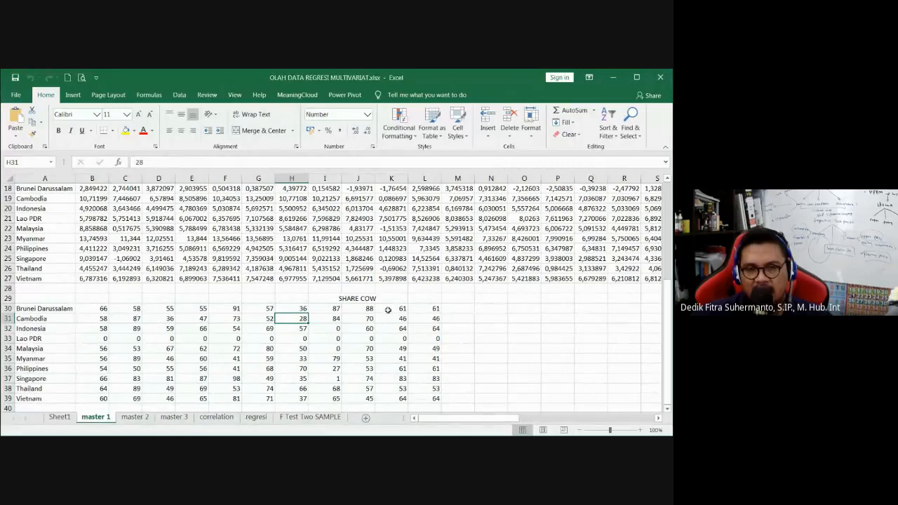
Review the SHARE MILEX, SHARE GDP MILEX and SHARE COW tables in order on the master 1 sheet
{"action": "left_click_drag", "start_coordinate": [668, 323], "coordinate": [668, 224]}
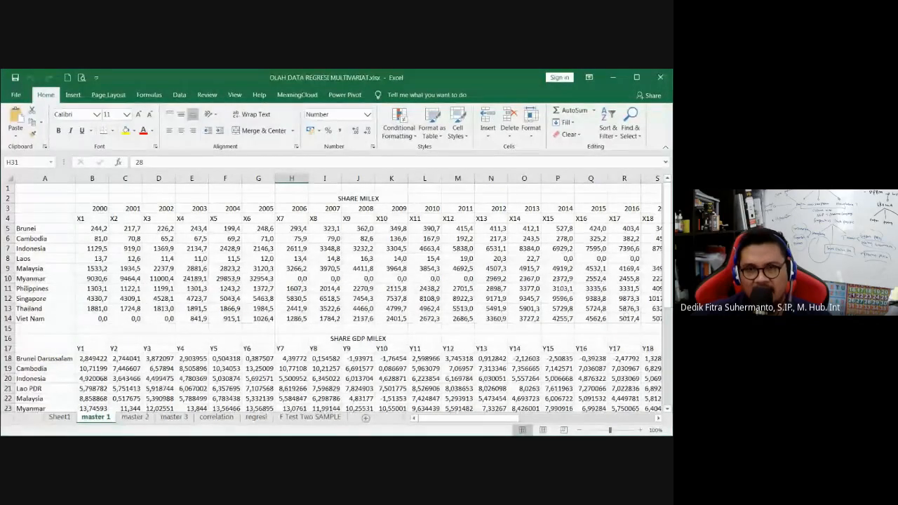
{"action": "left_click_drag", "start_coordinate": [669, 205], "coordinate": [669, 223]}
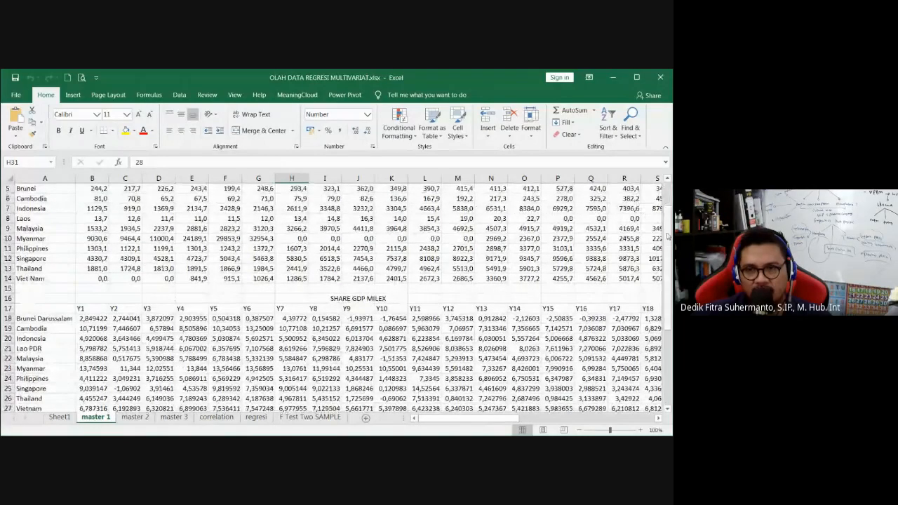
{"action": "left_click_drag", "start_coordinate": [668, 236], "coordinate": [670, 323]}
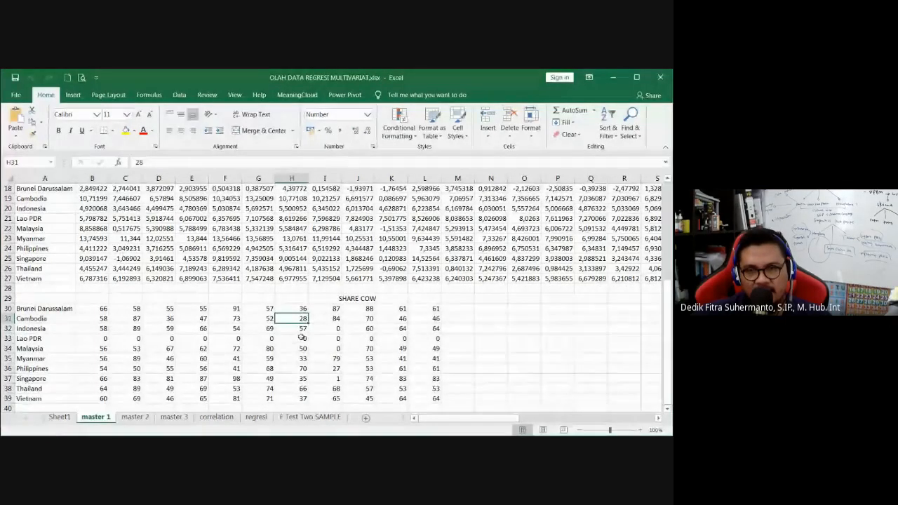
Go over the SHARE MILEX, SHARE GDP MILEX and SHARE COW tables once more, comparing their column headings
{"action": "scroll", "coordinate": [439, 335], "scroll_direction": "up", "scroll_amount": 2}
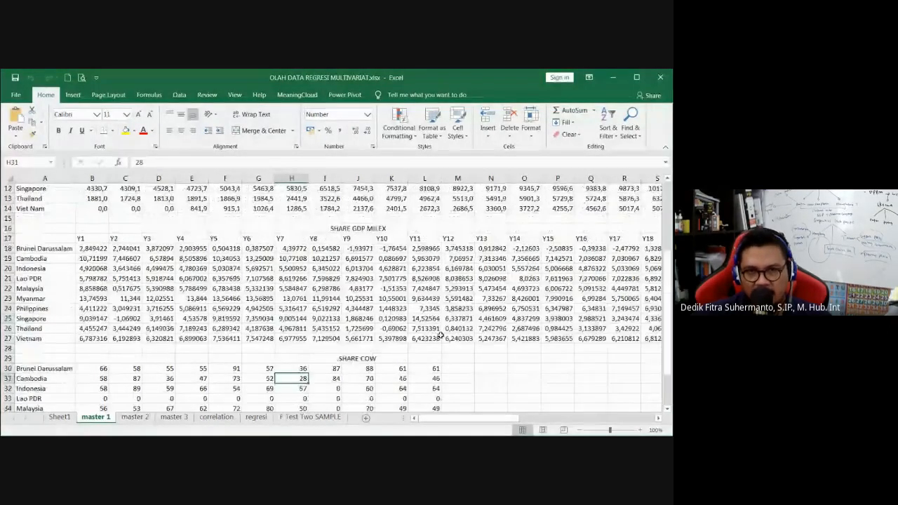
{"action": "scroll", "coordinate": [440, 336], "scroll_direction": "up", "scroll_amount": 3}
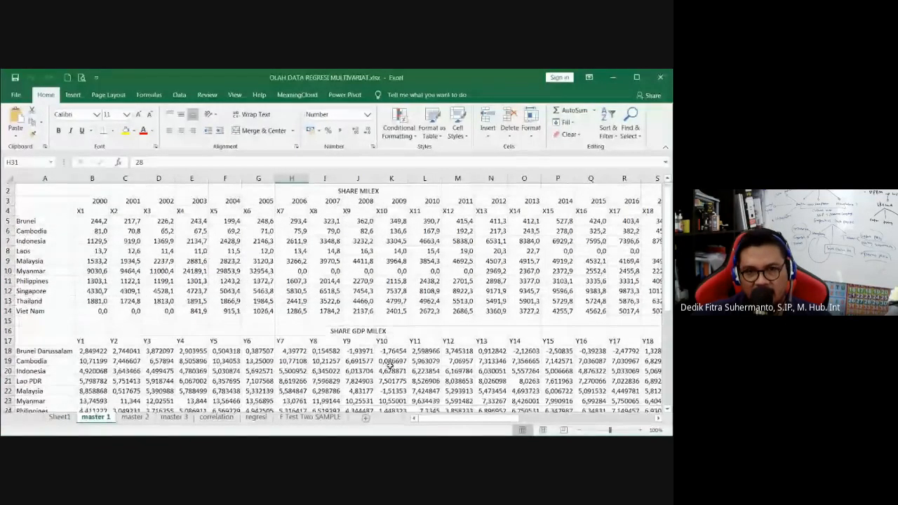
{"action": "scroll", "coordinate": [390, 364], "scroll_direction": "down", "scroll_amount": 4}
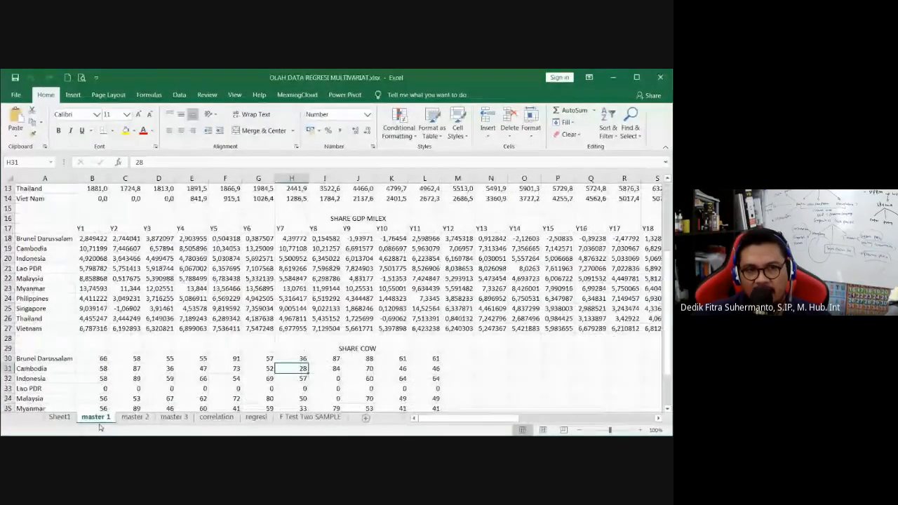
Open the master 2 sheet and examine its country table with year headings from 2000 and the area below it
{"action": "left_click", "coordinate": [133, 416]}
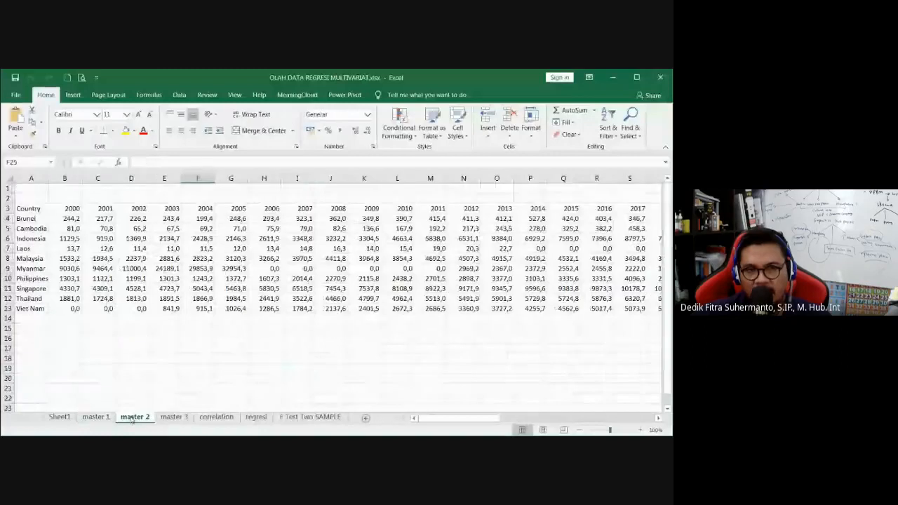
{"action": "left_click", "coordinate": [156, 350]}
{"action": "scroll", "coordinate": [187, 354], "scroll_direction": "down", "scroll_amount": 2}
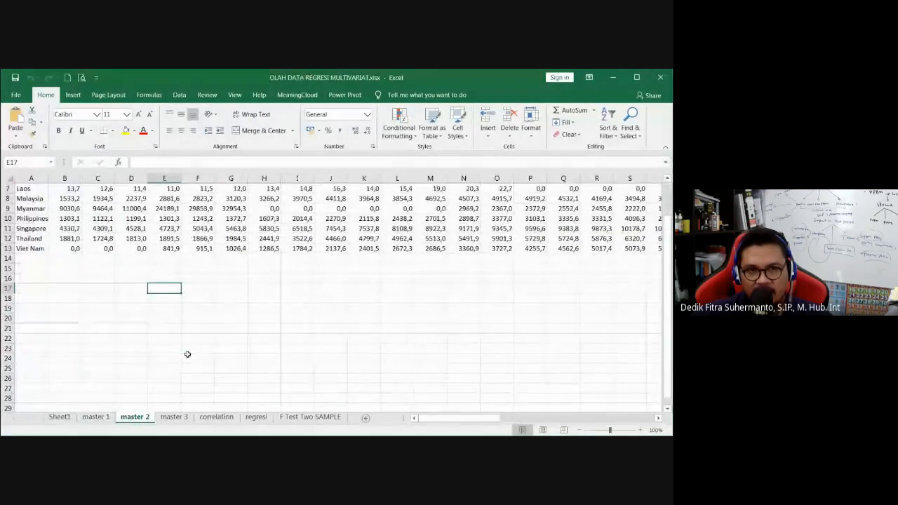
{"action": "scroll", "coordinate": [345, 268], "scroll_direction": "up", "scroll_amount": 2}
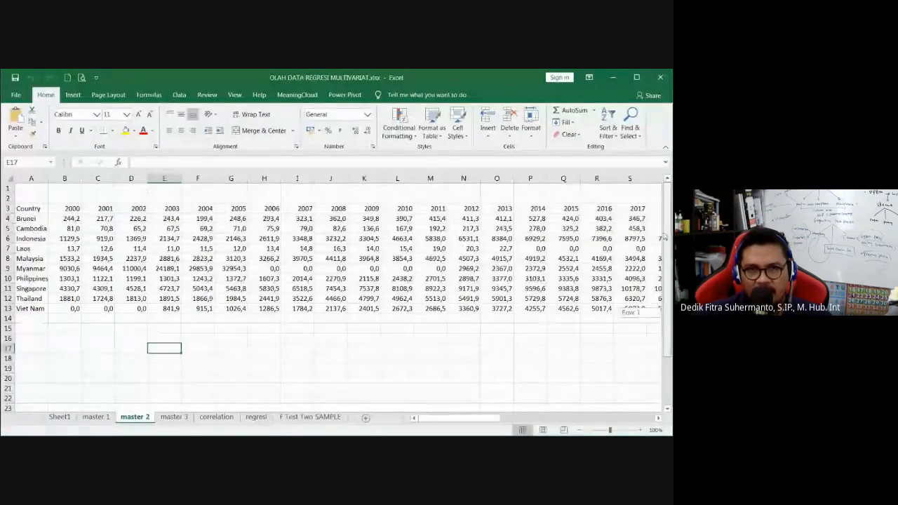
Enter the labels gdp, milex and cow in B2, C2 and D2, above the year headings on master 2
{"action": "left_click", "coordinate": [70, 202]}
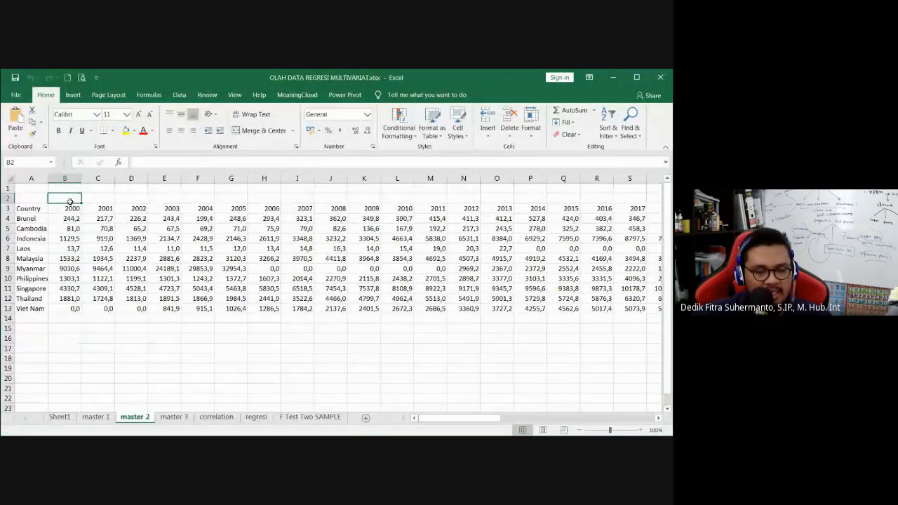
{"action": "type", "text": "gdp"}
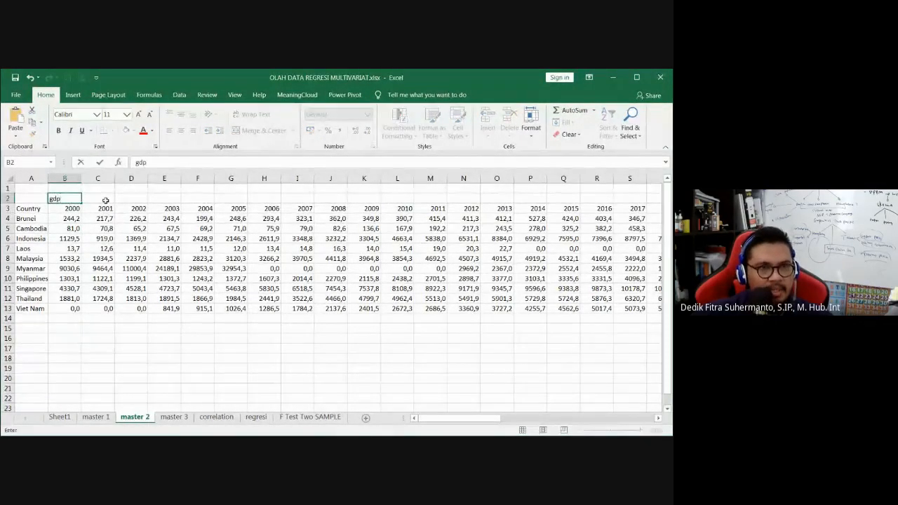
{"action": "left_click", "coordinate": [105, 201]}
{"action": "type", "text": "mile"}
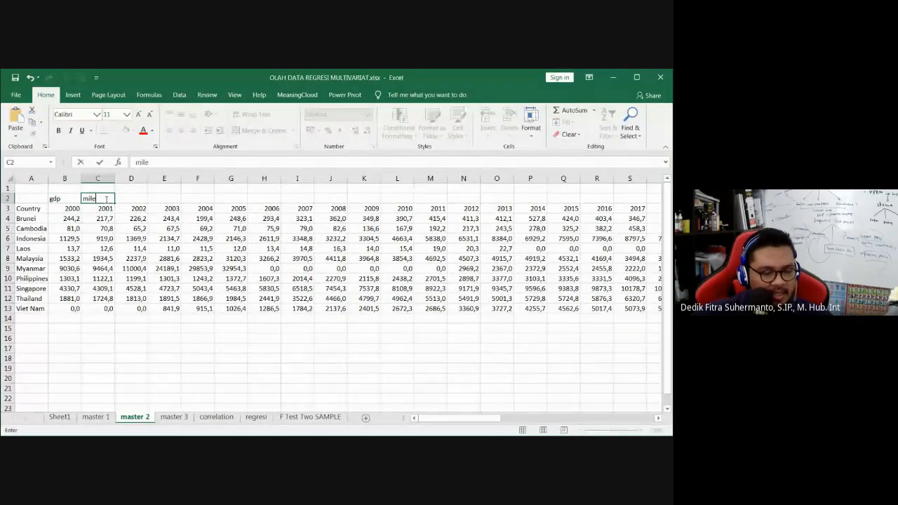
{"action": "type", "text": "x"}
{"action": "left_click", "coordinate": [124, 200]}
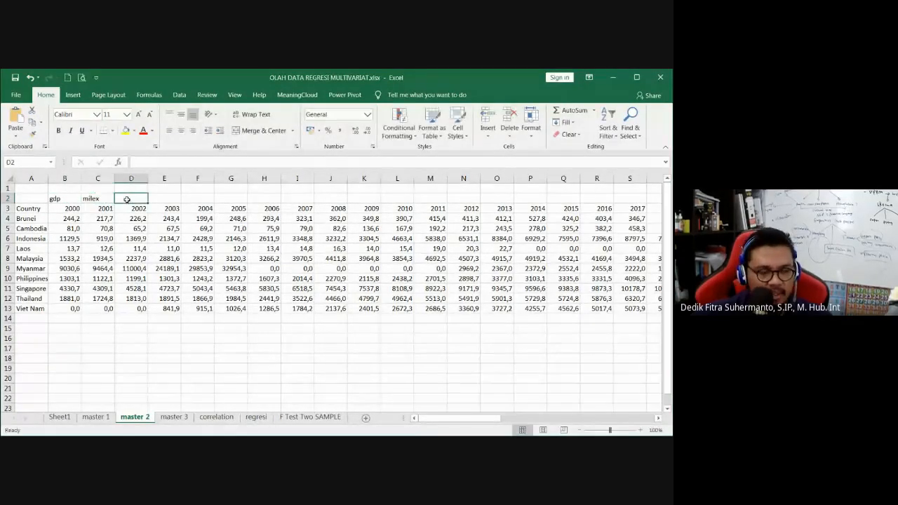
{"action": "type", "text": "cow"}
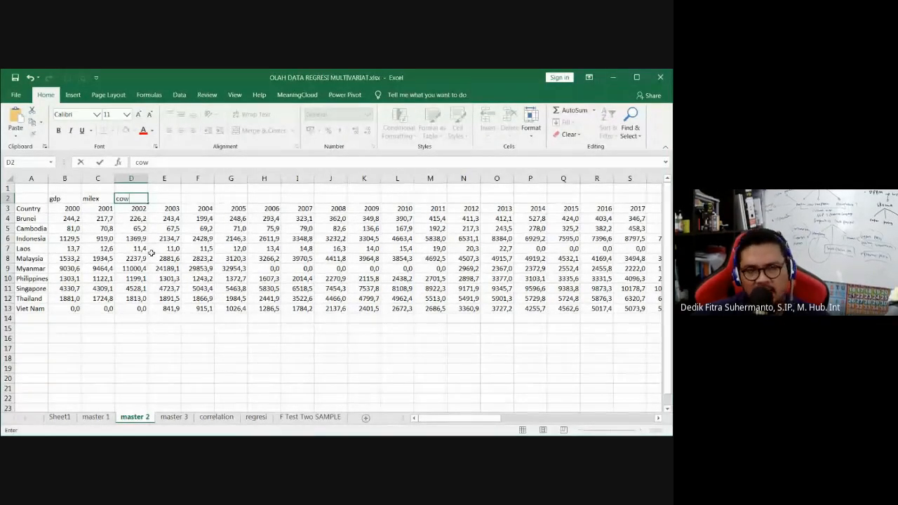
Replace the cow label in D2 with gdp and enter milex in E2 to continue the alternating labels
{"action": "left_click", "coordinate": [150, 254]}
{"action": "left_click", "coordinate": [130, 198]}
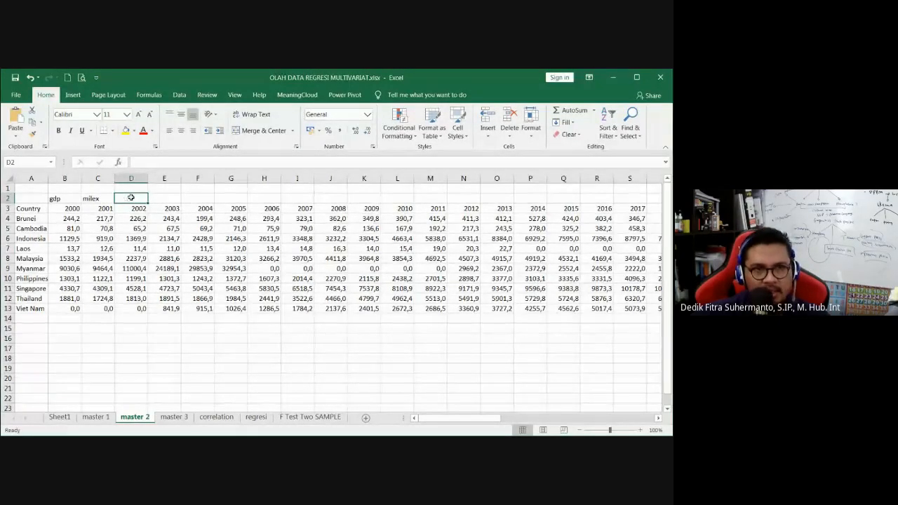
{"action": "left_click", "coordinate": [161, 265]}
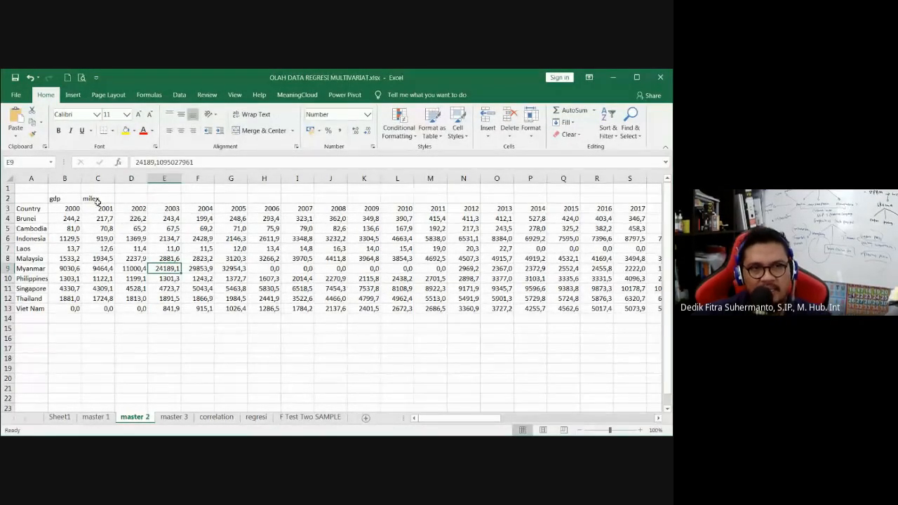
{"action": "left_click", "coordinate": [127, 197]}
{"action": "type", "text": "g"}
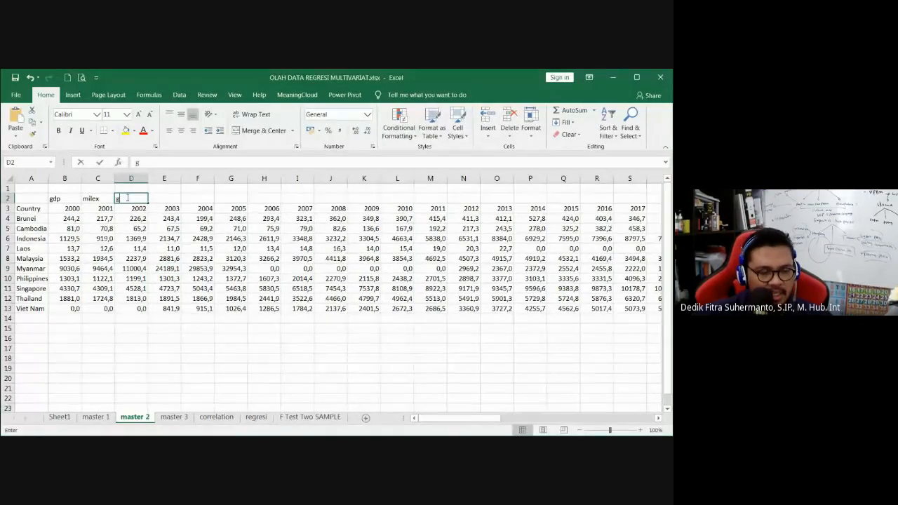
{"action": "type", "text": "dp"}
{"action": "key", "text": "Tab"}
{"action": "type", "text": "mile"}
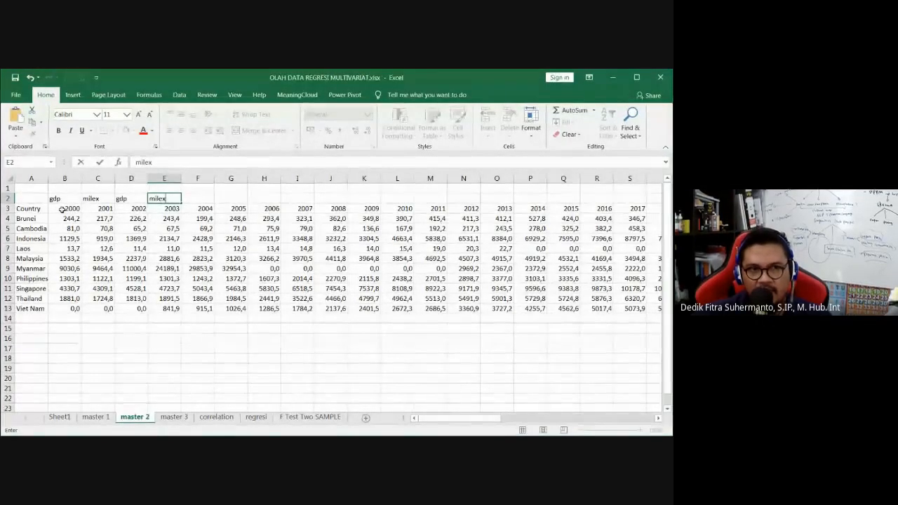
{"action": "left_click", "coordinate": [61, 317]}
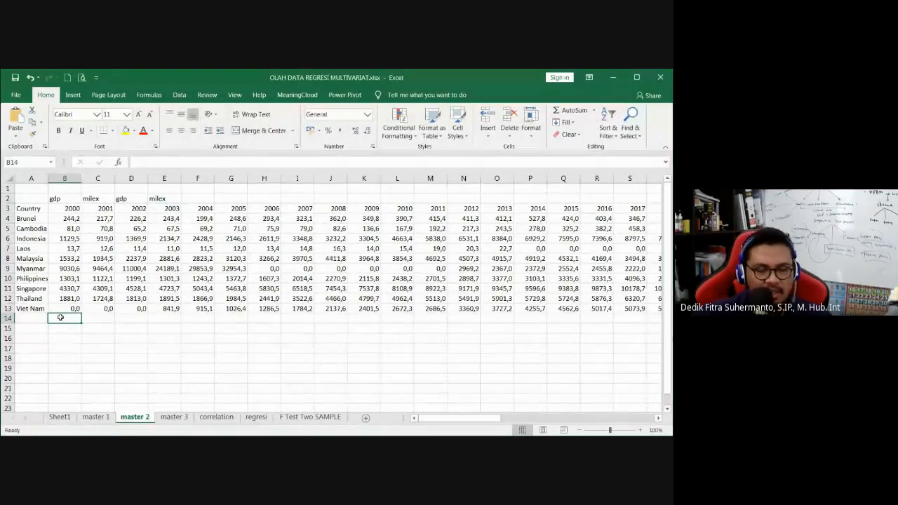
{"action": "type", "text": "=avera"}
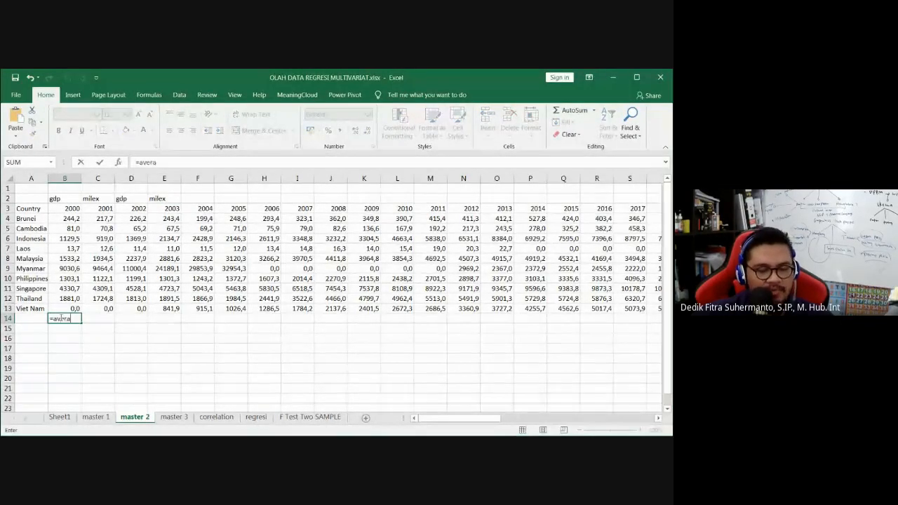
{"action": "type", "text": "ge"}
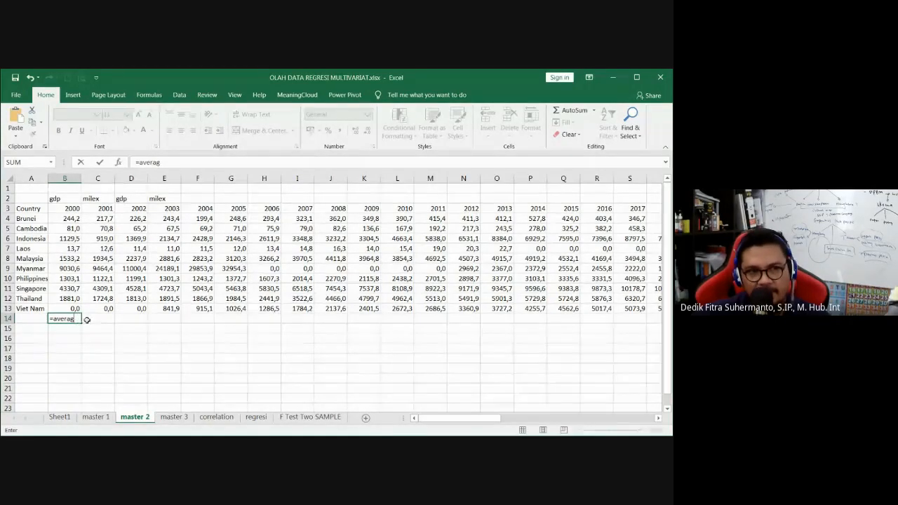
{"action": "key", "text": "Escape"}
{"action": "left_click", "coordinate": [132, 349]}
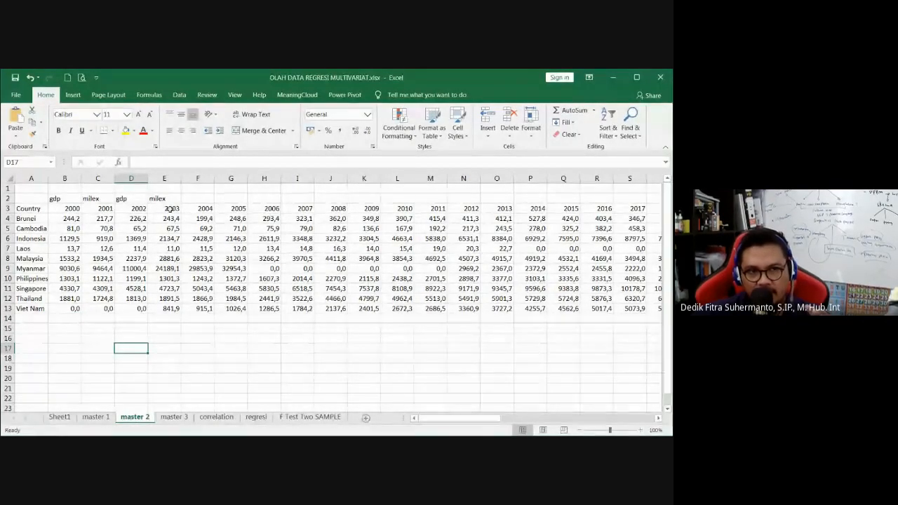
Clear the trial gdp and milex labels from B2:E2 on master 2
{"action": "left_click_drag", "start_coordinate": [168, 199], "coordinate": [67, 201]}
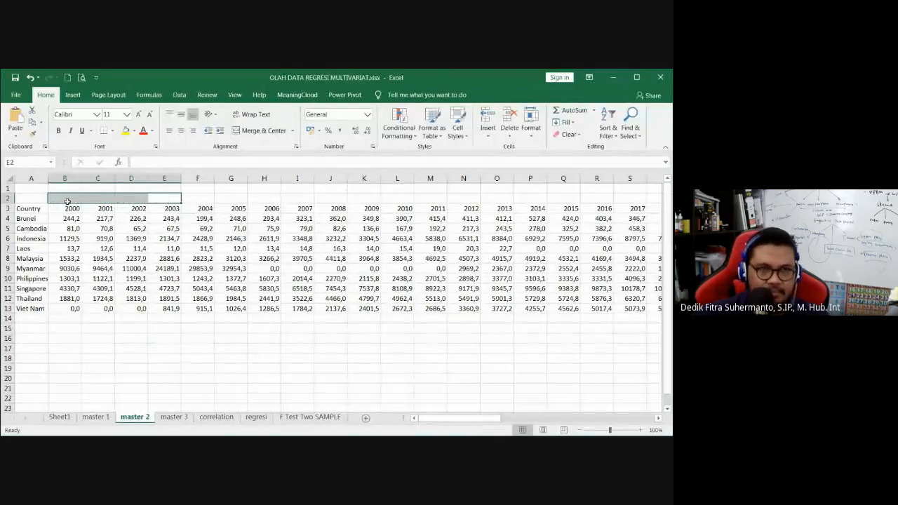
{"action": "left_click", "coordinate": [133, 337]}
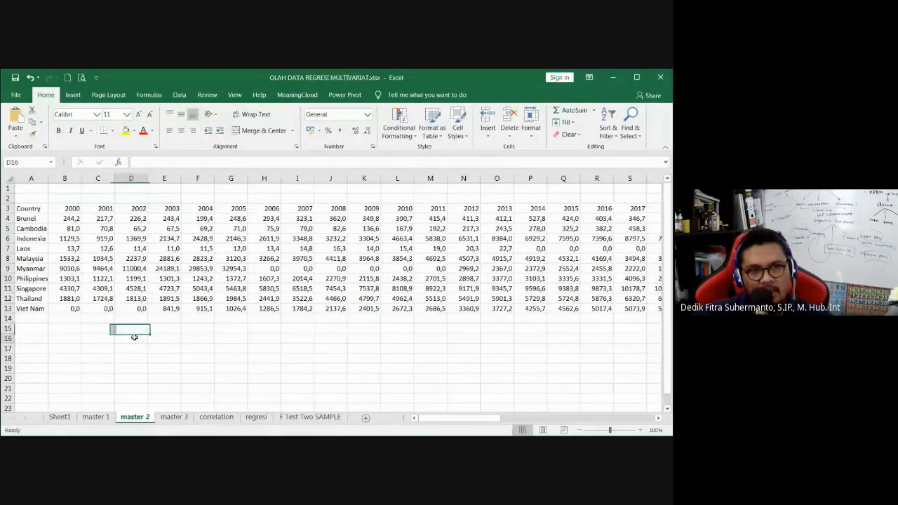
Open the master 3 sheet and view its table from the country column and the first X and Y columns
{"action": "left_click", "coordinate": [175, 418]}
{"action": "left_click", "coordinate": [172, 358]}
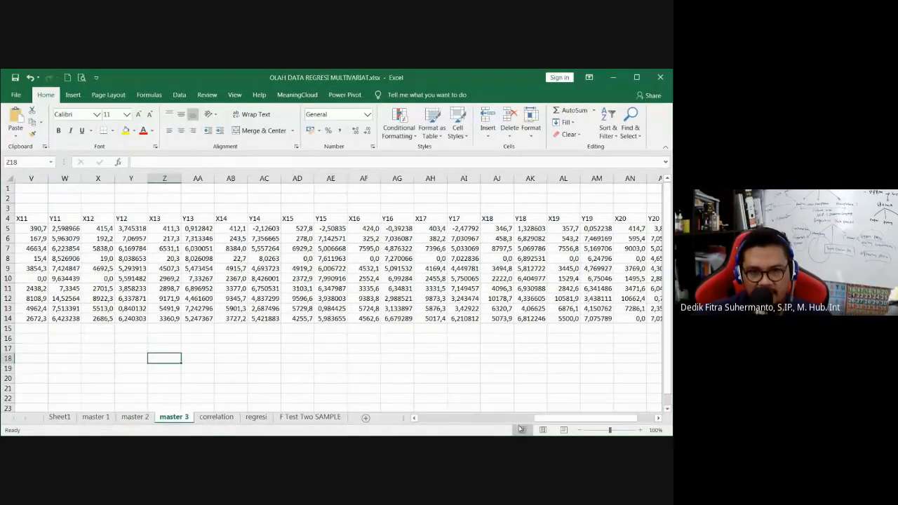
{"action": "left_click_drag", "start_coordinate": [548, 419], "coordinate": [433, 426]}
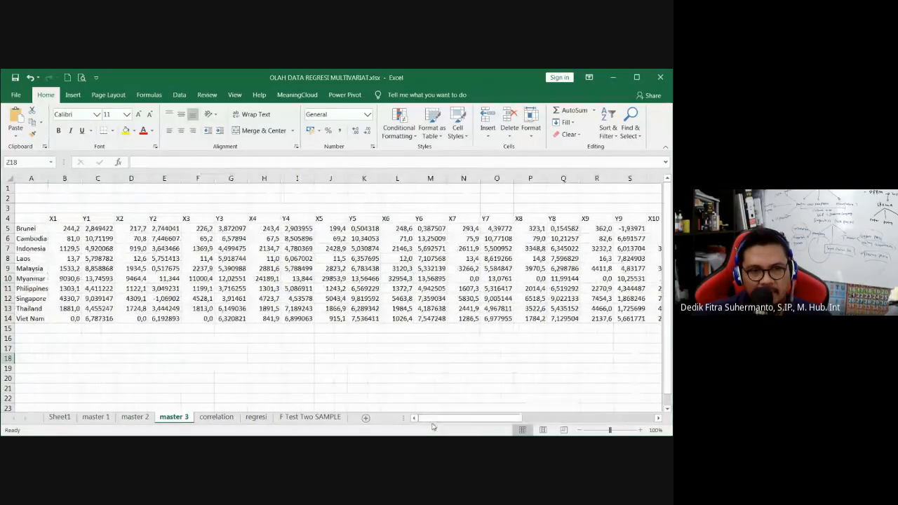
{"action": "left_click", "coordinate": [98, 288]}
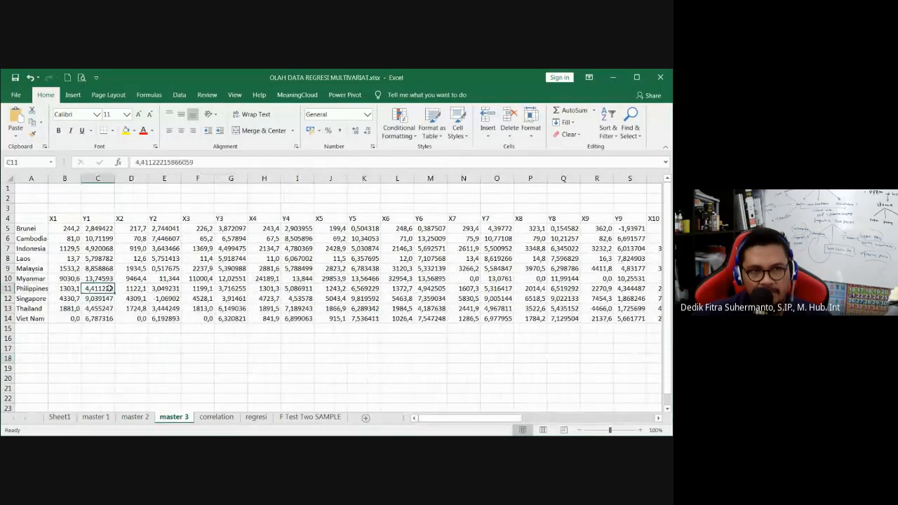
Go through the alternating column headings in row 4 of master 3, from X1 and Y1 to X5 and Y5
{"action": "left_click", "coordinate": [59, 219]}
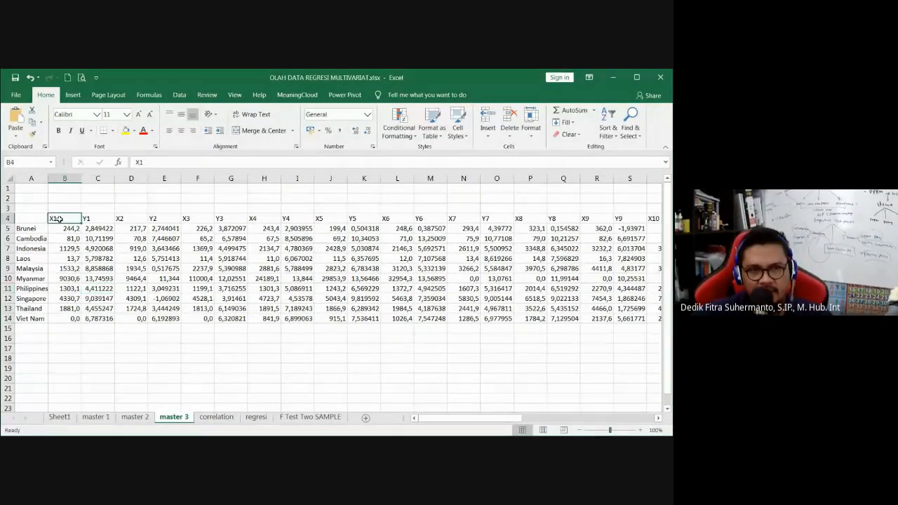
{"action": "left_click", "coordinate": [85, 220]}
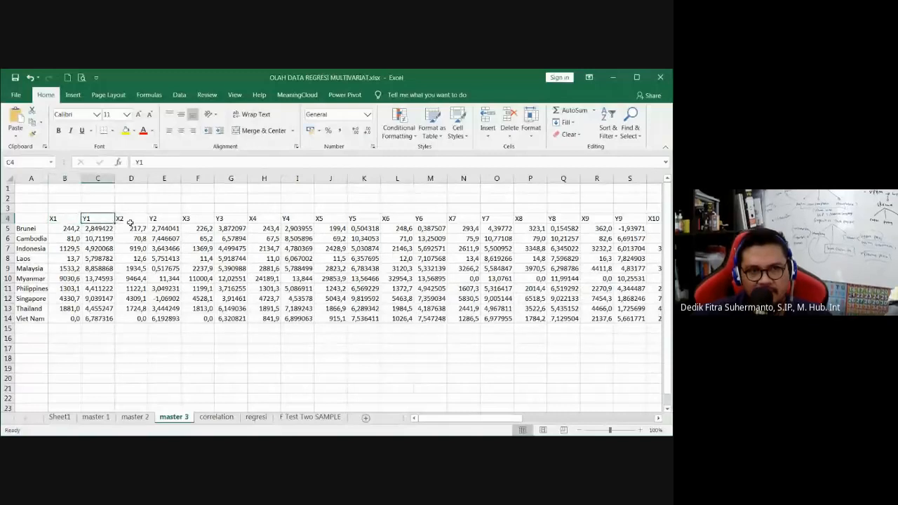
{"action": "left_click", "coordinate": [123, 220]}
{"action": "left_click", "coordinate": [160, 221]}
{"action": "left_click", "coordinate": [193, 221]}
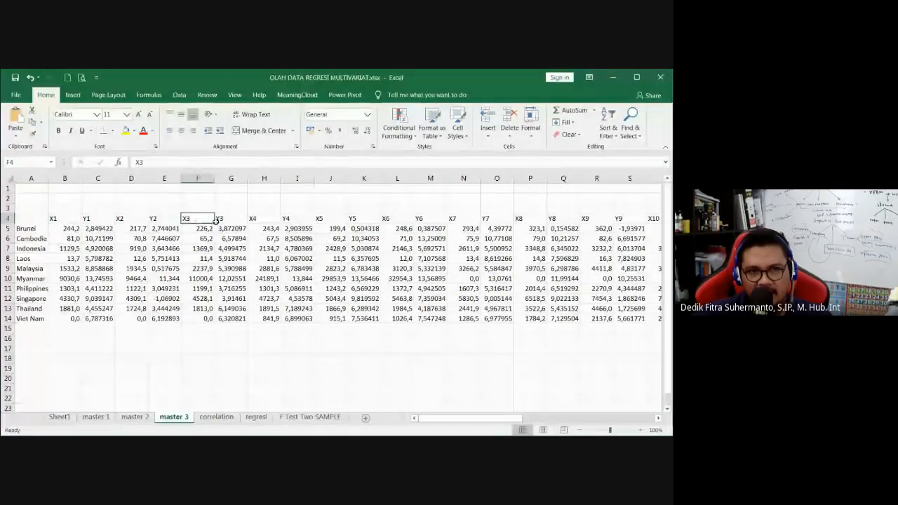
{"action": "left_click", "coordinate": [225, 222]}
{"action": "left_click", "coordinate": [264, 221]}
{"action": "left_click", "coordinate": [304, 223]}
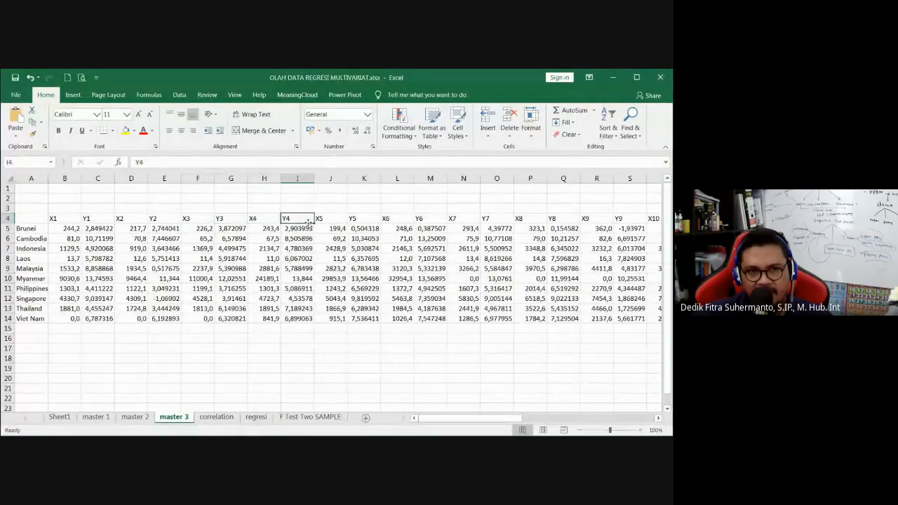
{"action": "left_click", "coordinate": [331, 218]}
{"action": "left_click", "coordinate": [359, 219]}
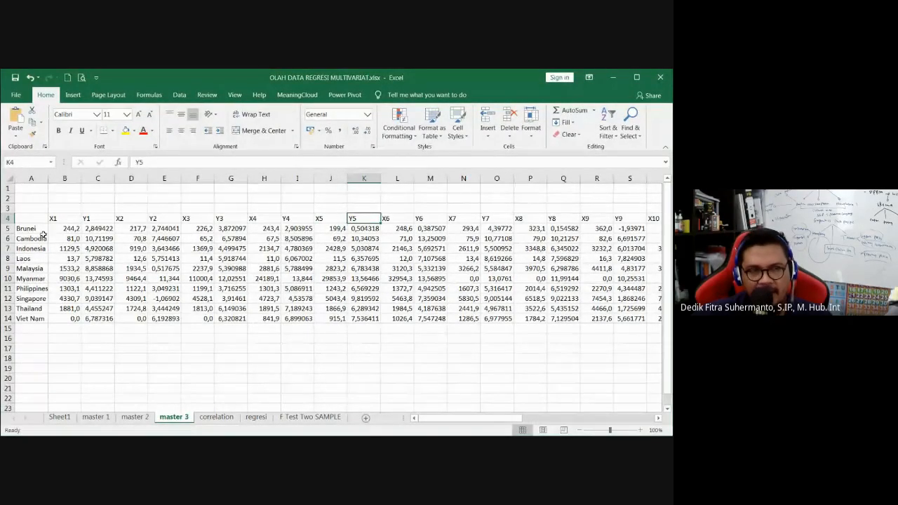
Examine the paired X1 and Y1 values of the first countries and the country list on master 3
{"action": "left_click", "coordinate": [99, 221]}
{"action": "left_click_drag", "start_coordinate": [66, 231], "coordinate": [96, 236]}
{"action": "left_click", "coordinate": [84, 338]}
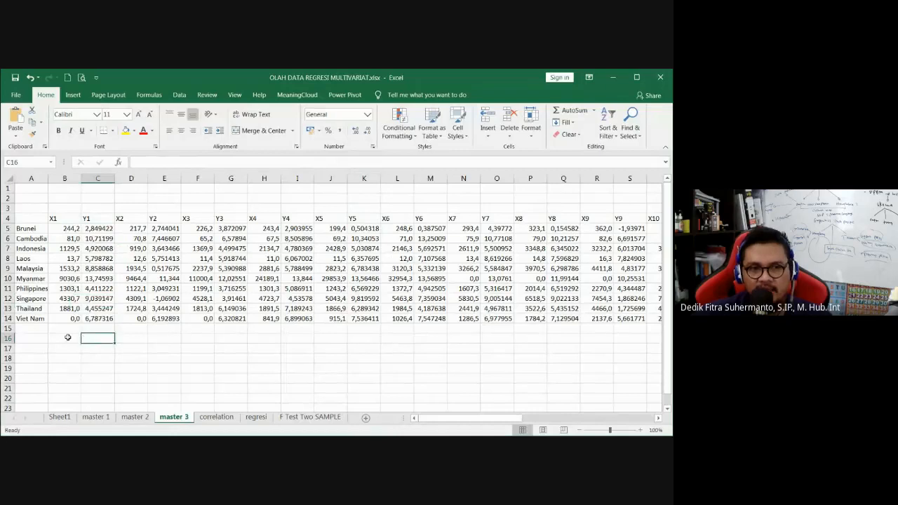
{"action": "left_click", "coordinate": [63, 331]}
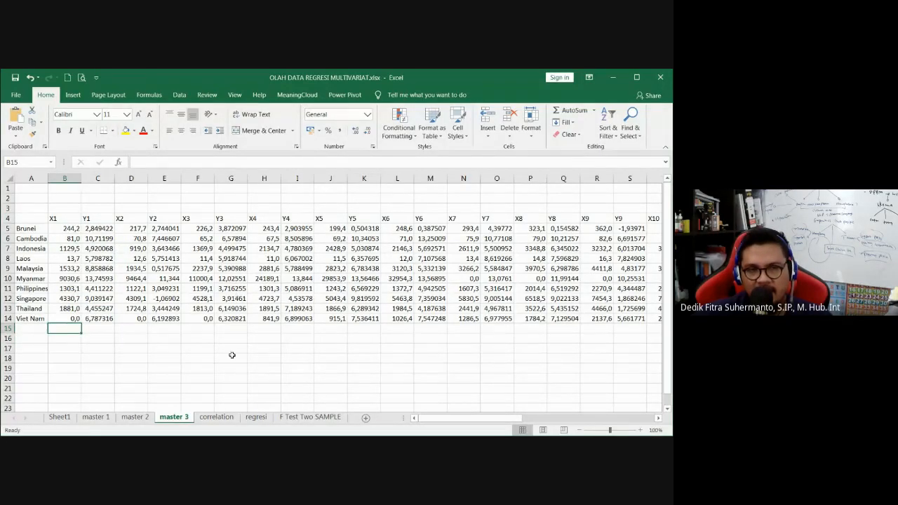
{"action": "left_click", "coordinate": [196, 351]}
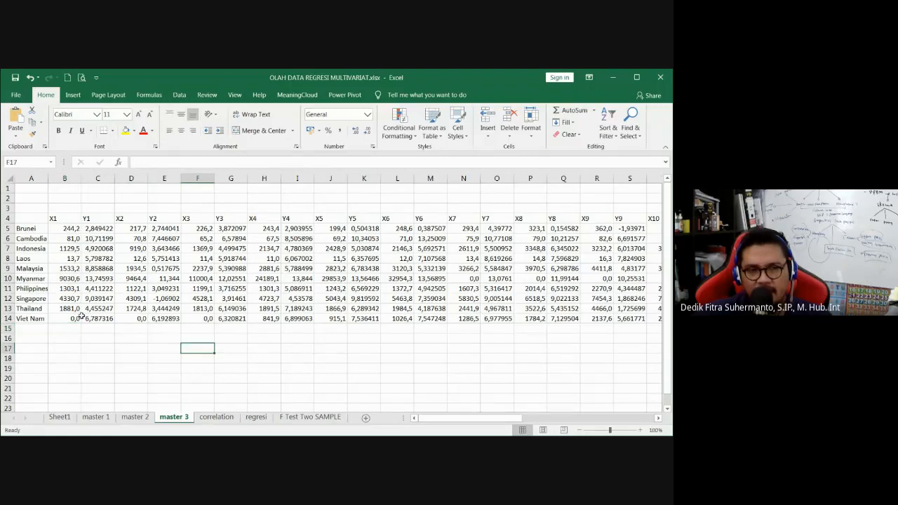
{"action": "left_click", "coordinate": [35, 270]}
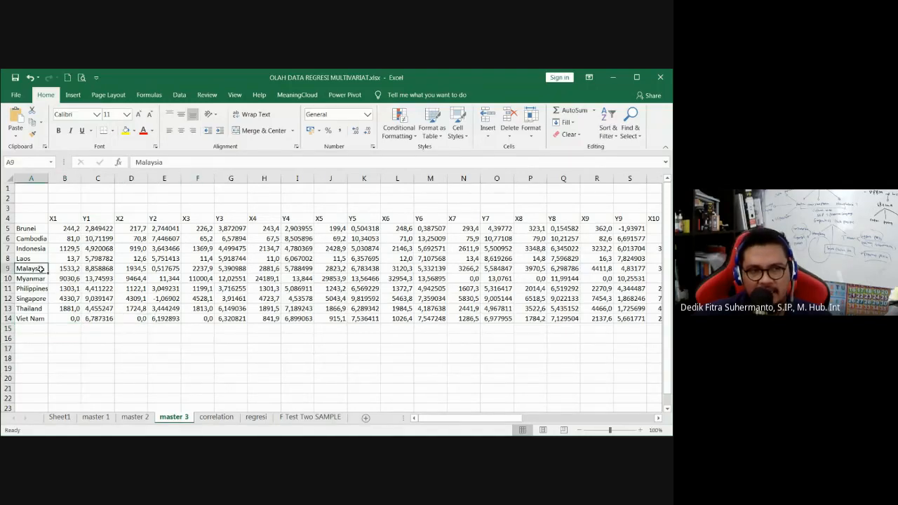
Return to the master 1 sheet and compare its separate SHARE GDP MILEX and SHARE COW tables
{"action": "left_click", "coordinate": [96, 416]}
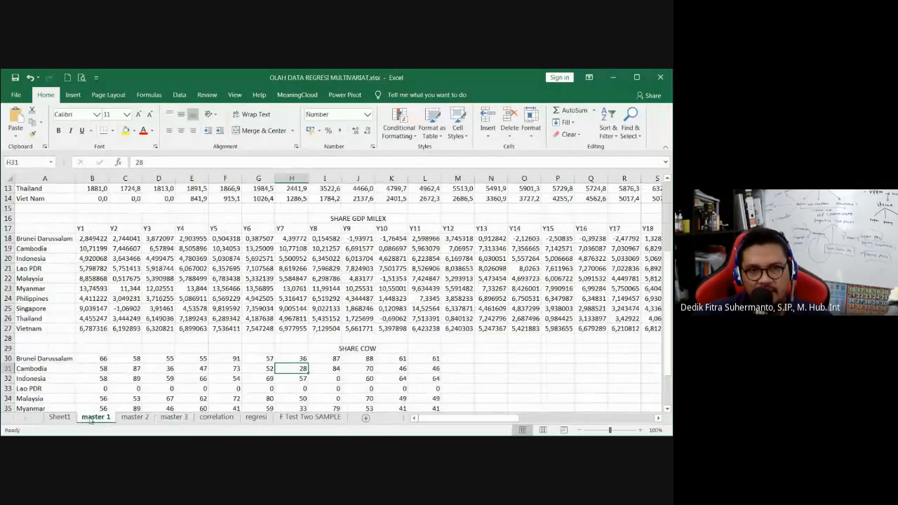
{"action": "scroll", "coordinate": [336, 314], "scroll_direction": "down", "scroll_amount": 3}
{"action": "scroll", "coordinate": [335, 314], "scroll_direction": "up", "scroll_amount": 3}
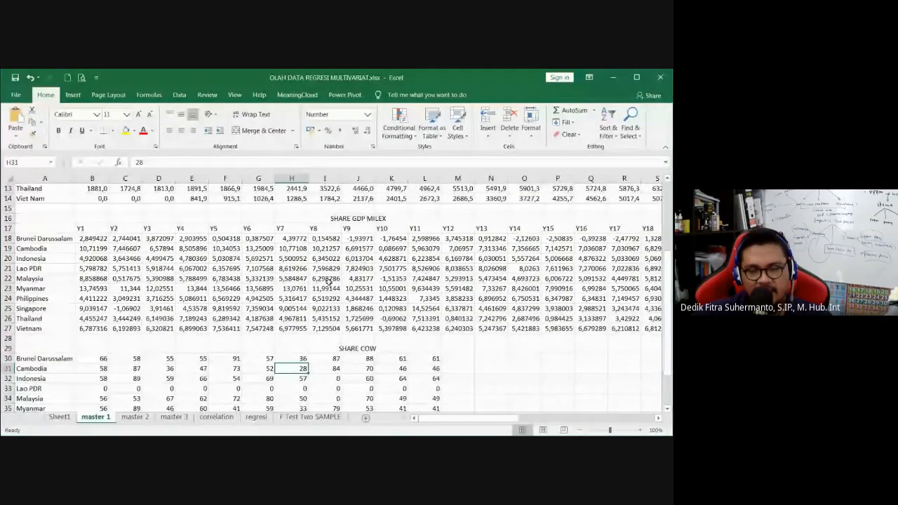
Review the SHARE MILEX, SHARE GDP MILEX and SHARE COW tables on master 1 against the master 2 and master 3 sheets
{"action": "scroll", "coordinate": [328, 282], "scroll_direction": "up", "scroll_amount": 4}
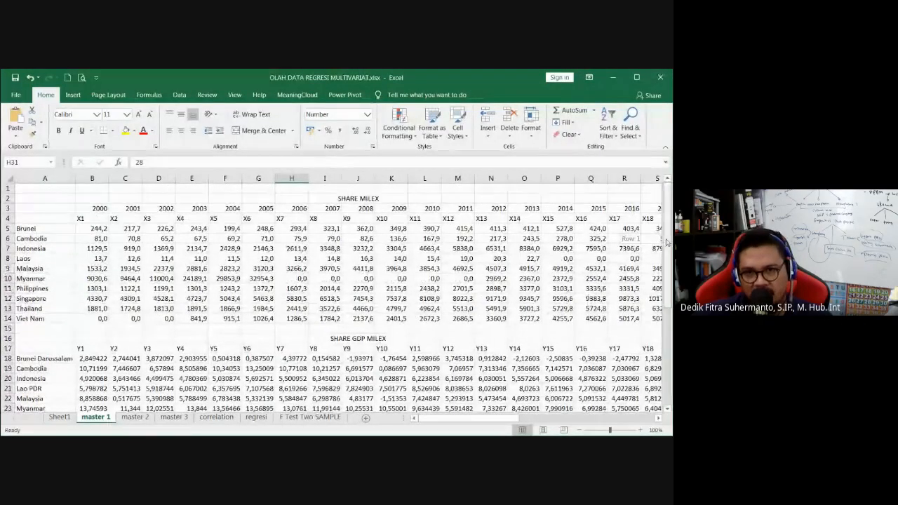
{"action": "left_click_drag", "start_coordinate": [669, 244], "coordinate": [667, 332]}
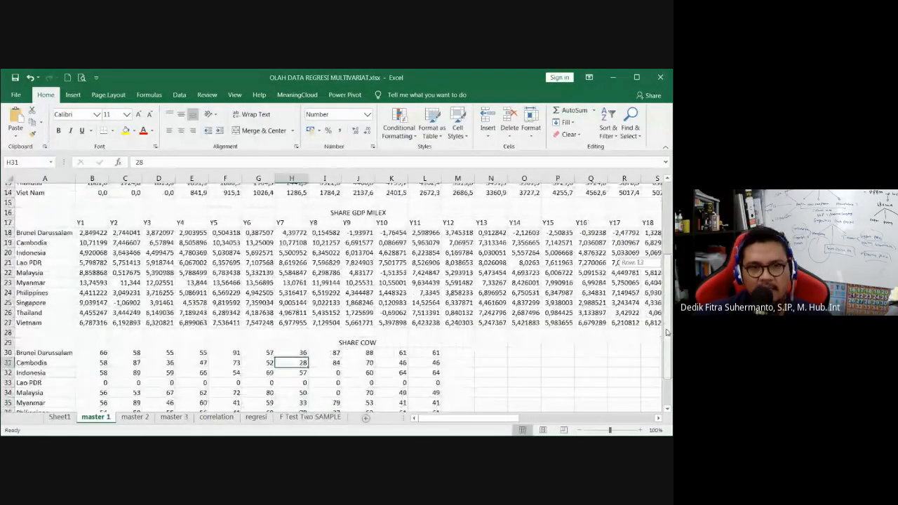
{"action": "left_click", "coordinate": [136, 417]}
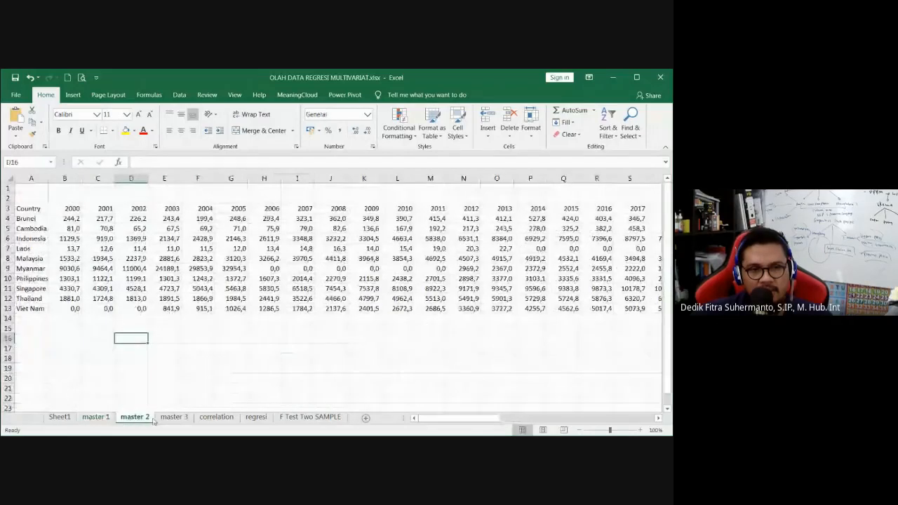
{"action": "left_click", "coordinate": [173, 416]}
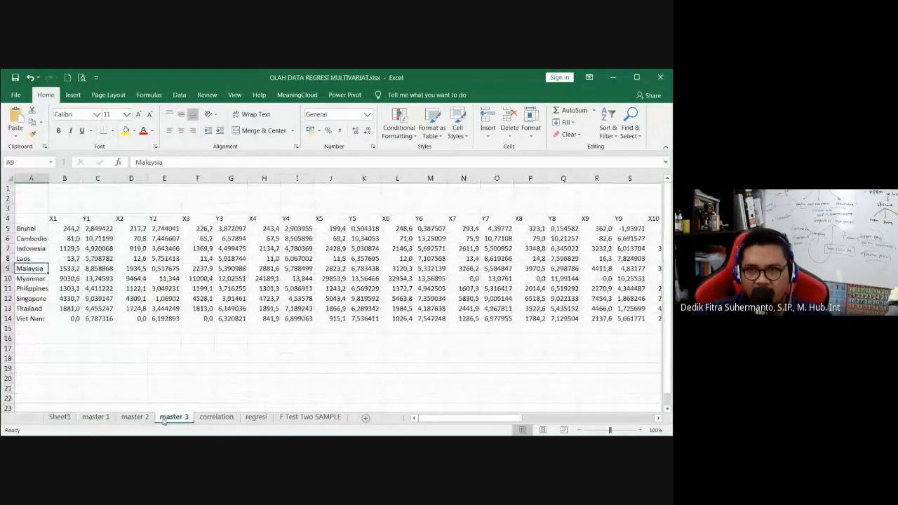
{"action": "left_click", "coordinate": [99, 418]}
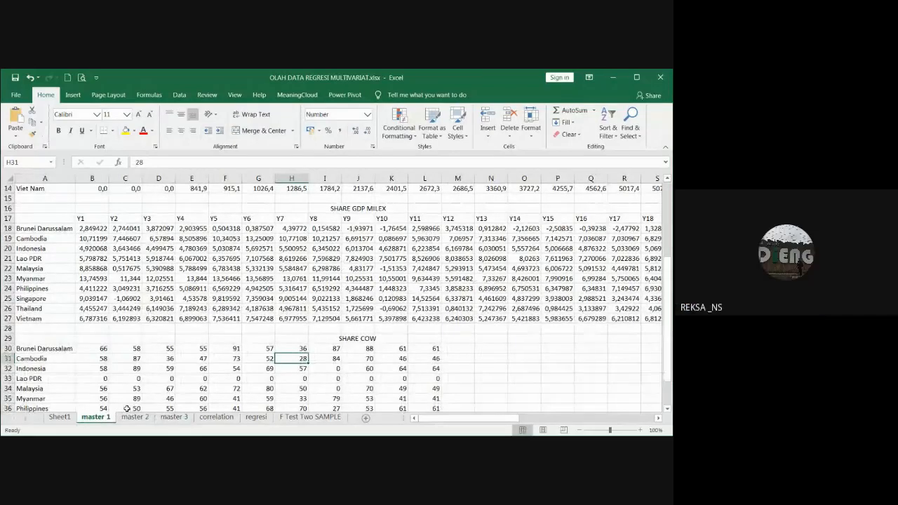
Return to the master 3 sheet and view its combined X and Y table down to the Viet Nam row
{"action": "left_click", "coordinate": [168, 419]}
{"action": "left_click", "coordinate": [134, 418]}
{"action": "left_click", "coordinate": [174, 418]}
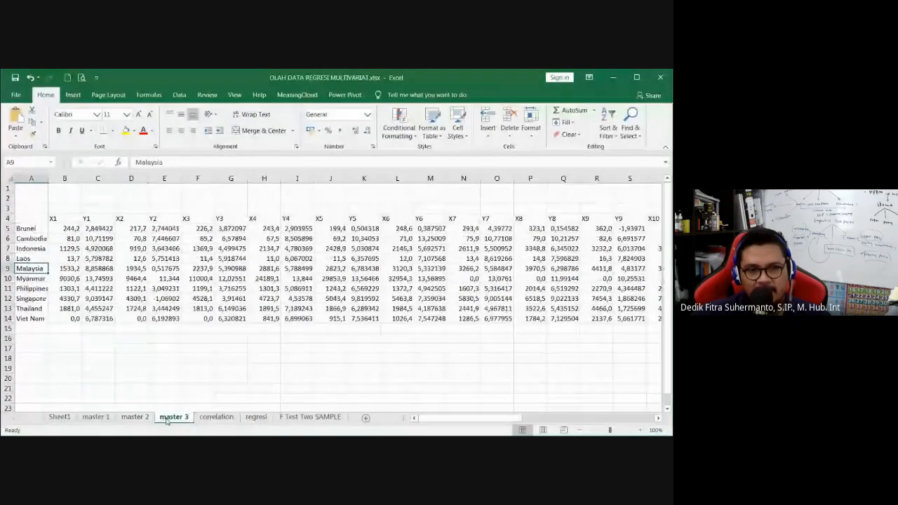
{"action": "left_click", "coordinate": [239, 319]}
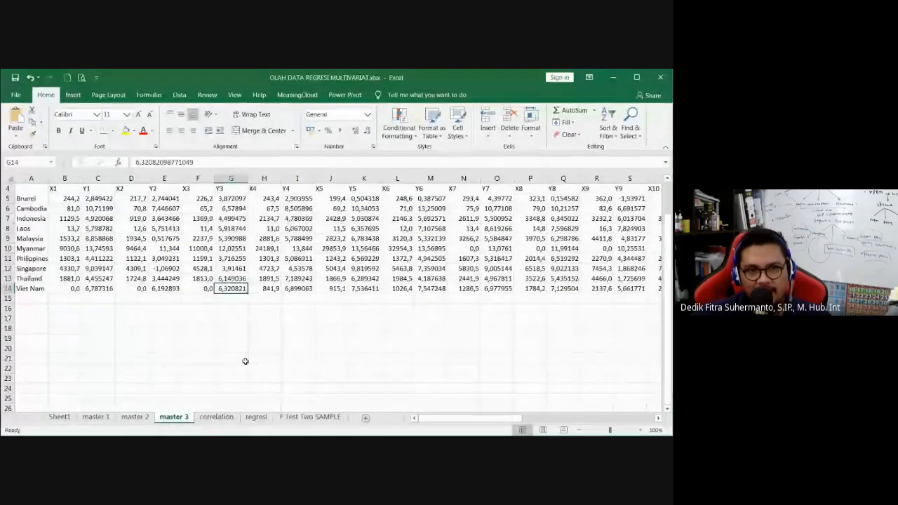
{"action": "scroll", "coordinate": [287, 292], "scroll_direction": "down", "scroll_amount": 3}
{"action": "scroll", "coordinate": [288, 292], "scroll_direction": "up", "scroll_amount": 1}
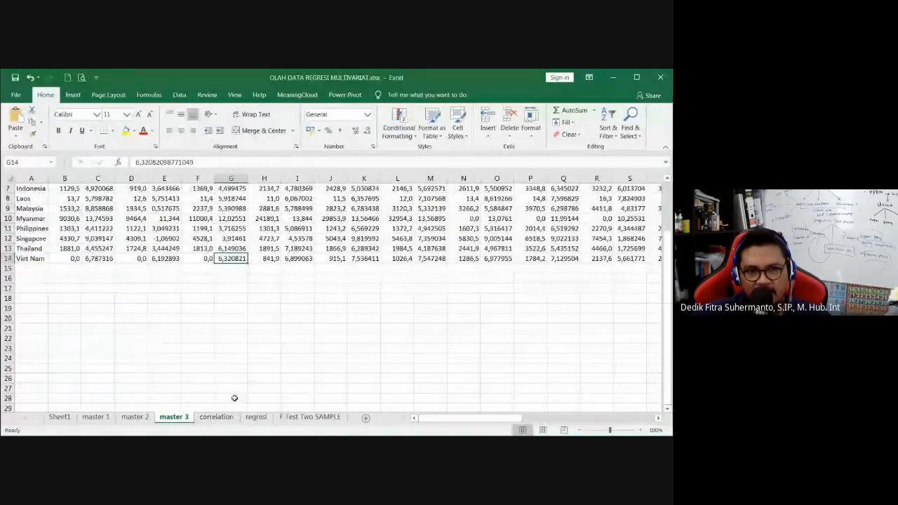
Open the correlation sheet and maximize the workbook window to show more of the correlation matrix
{"action": "left_click", "coordinate": [216, 417]}
{"action": "left_click", "coordinate": [197, 338]}
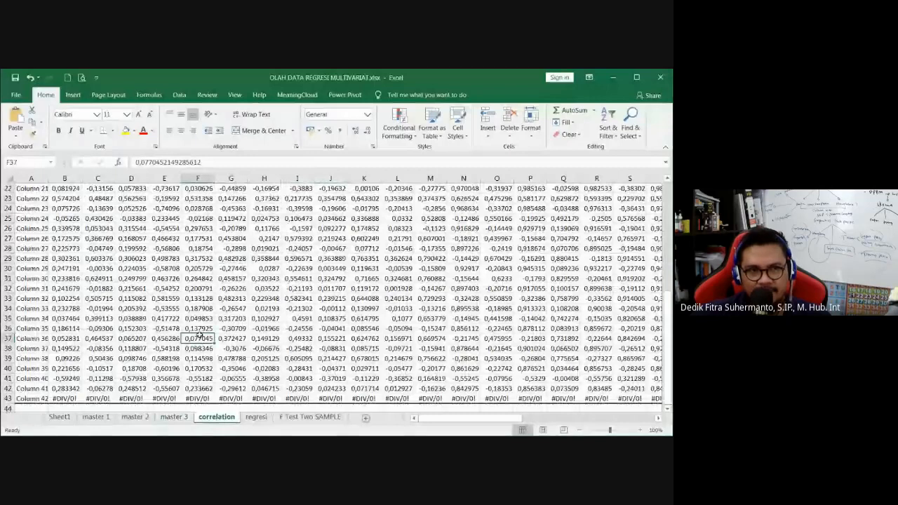
{"action": "scroll", "coordinate": [198, 338], "scroll_direction": "up", "scroll_amount": 6}
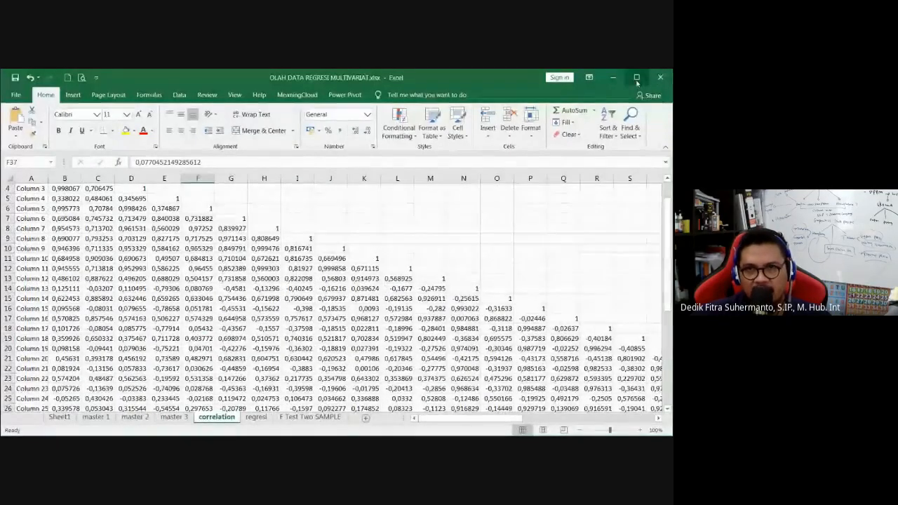
{"action": "left_click", "coordinate": [636, 77]}
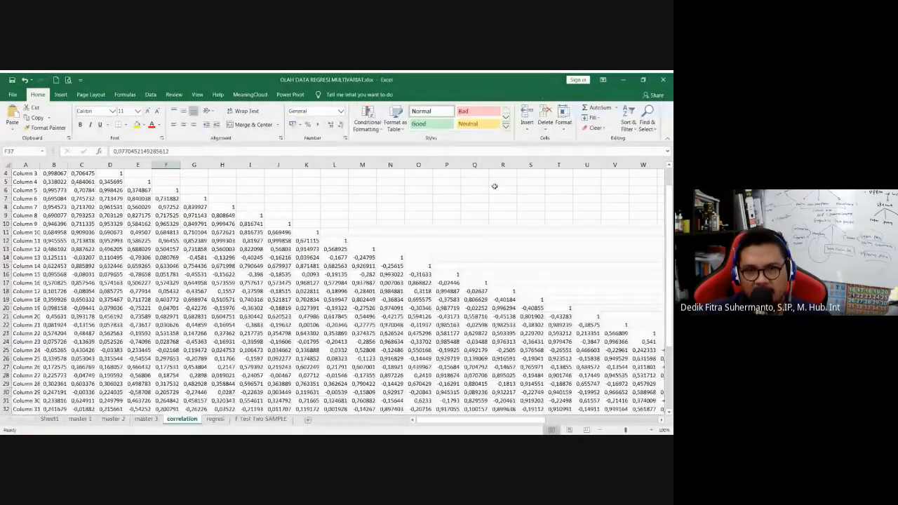
{"action": "left_click", "coordinate": [470, 258]}
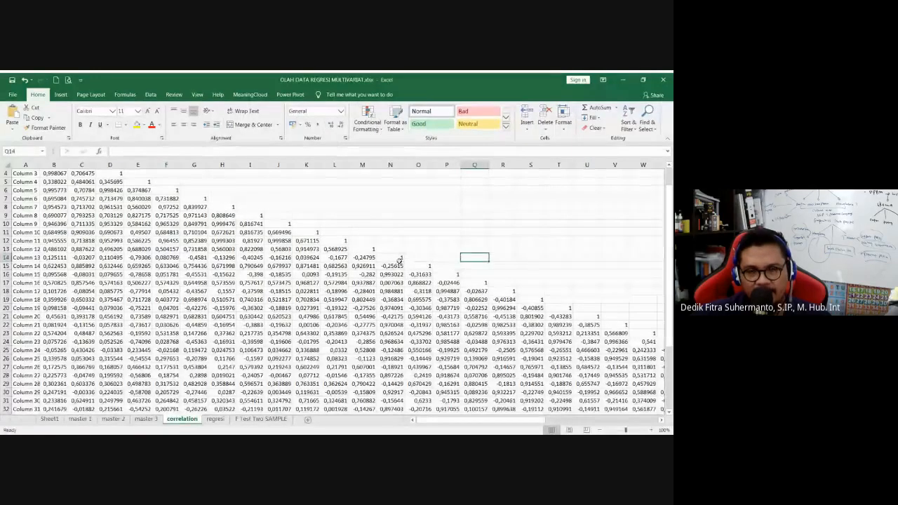
Look over the full extent of the correlation matrix, down its rows and across its columns, ending at its first row and column
{"action": "left_click_drag", "start_coordinate": [668, 335], "coordinate": [669, 306]}
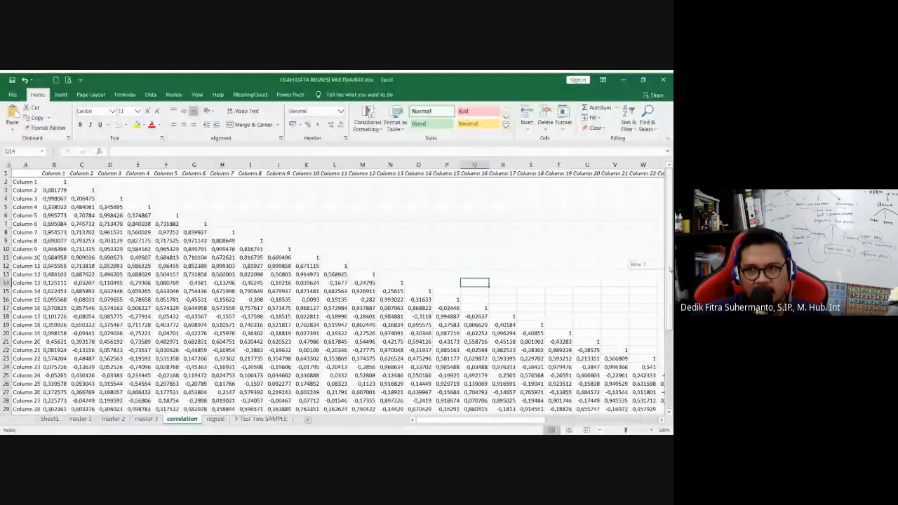
{"action": "left_click_drag", "start_coordinate": [670, 269], "coordinate": [672, 357]}
{"action": "left_click_drag", "start_coordinate": [671, 357], "coordinate": [670, 277]}
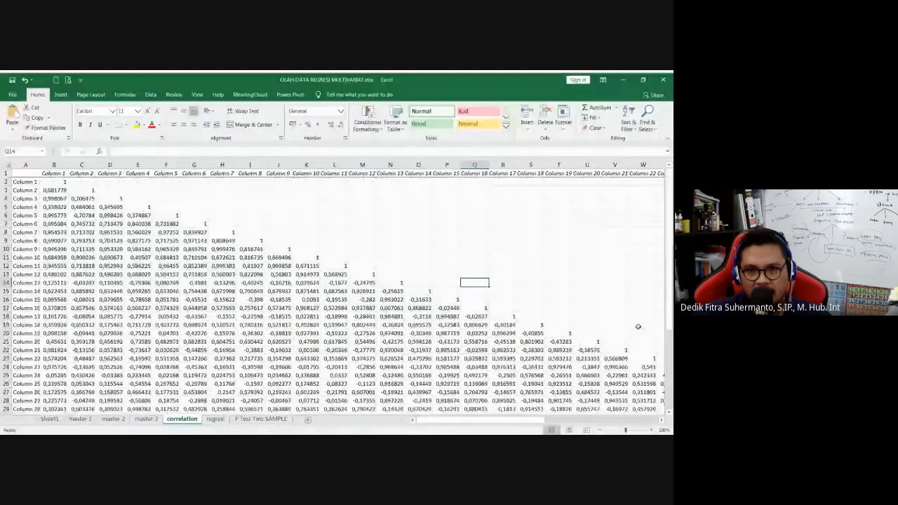
{"action": "left_click_drag", "start_coordinate": [538, 420], "coordinate": [588, 418]}
{"action": "mouse_move", "coordinate": [671, 321]}
{"action": "left_mouse_down"}
{"action": "mouse_move", "coordinate": [671, 371]}
{"action": "mouse_move", "coordinate": [669, 315]}
{"action": "left_mouse_up"}
{"action": "left_click_drag", "start_coordinate": [582, 421], "coordinate": [535, 420]}
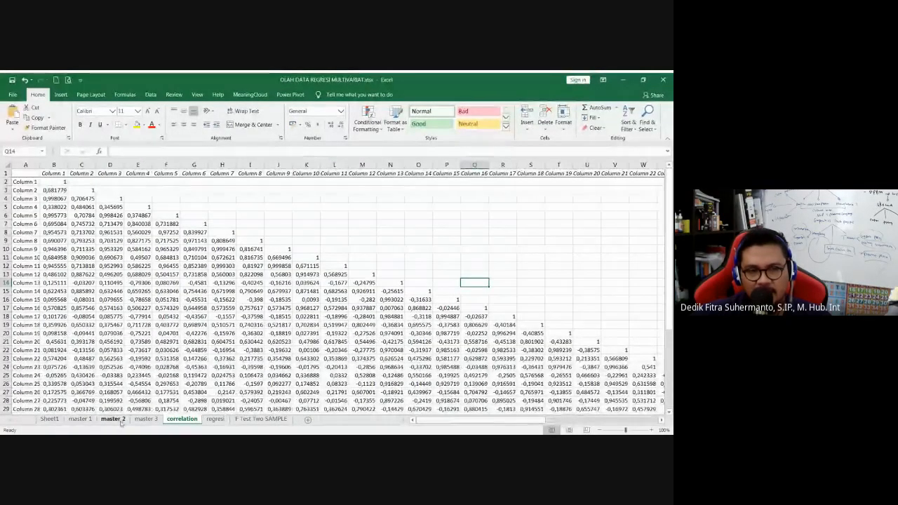
Go through the matrix headings from Column 1 to Column 4 and check the coefficient between Column 3 and Column 4
{"action": "left_click", "coordinate": [221, 241]}
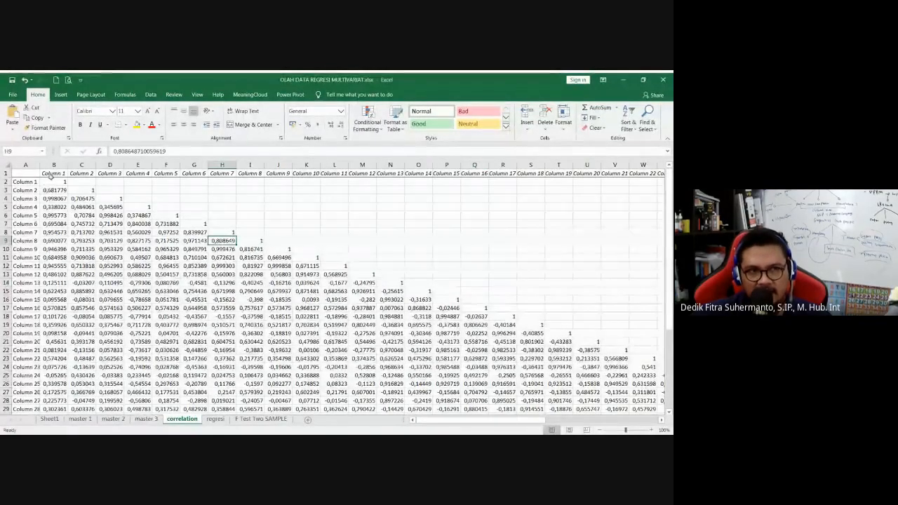
{"action": "left_click", "coordinate": [55, 173]}
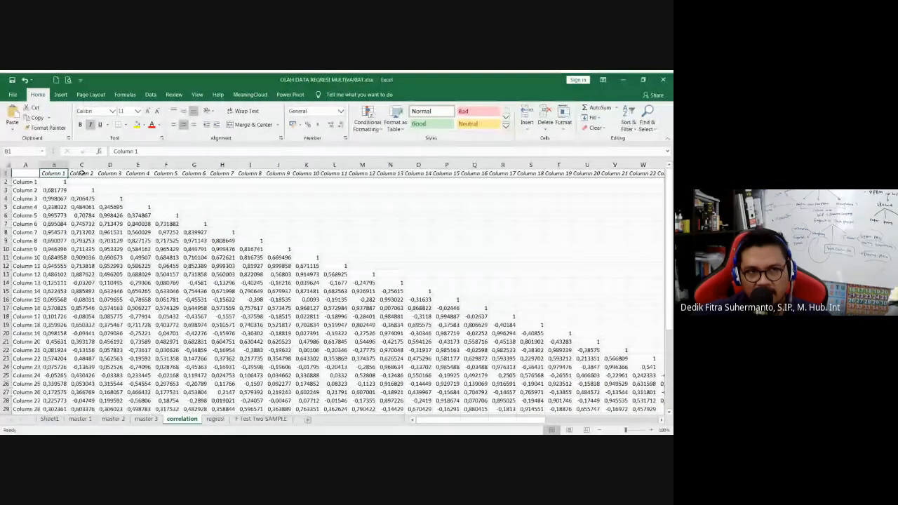
{"action": "left_click", "coordinate": [83, 173]}
{"action": "left_click", "coordinate": [110, 174]}
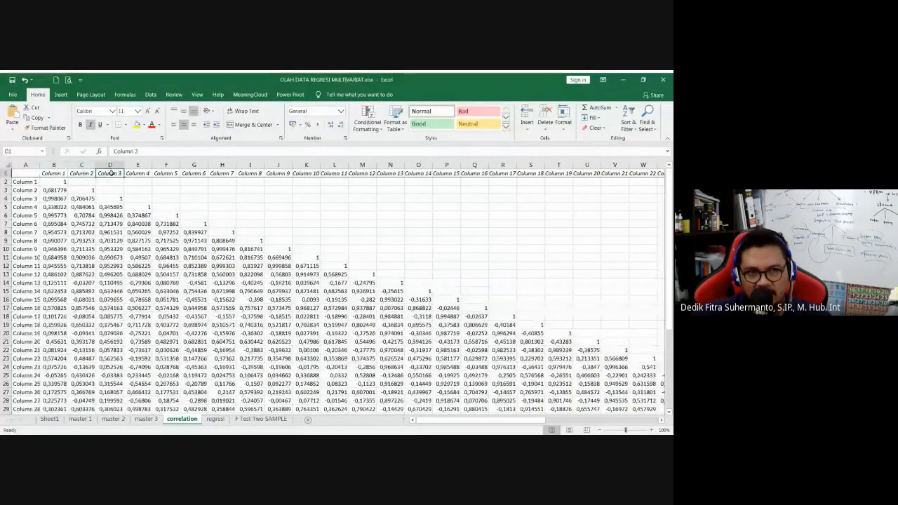
{"action": "left_click", "coordinate": [134, 173]}
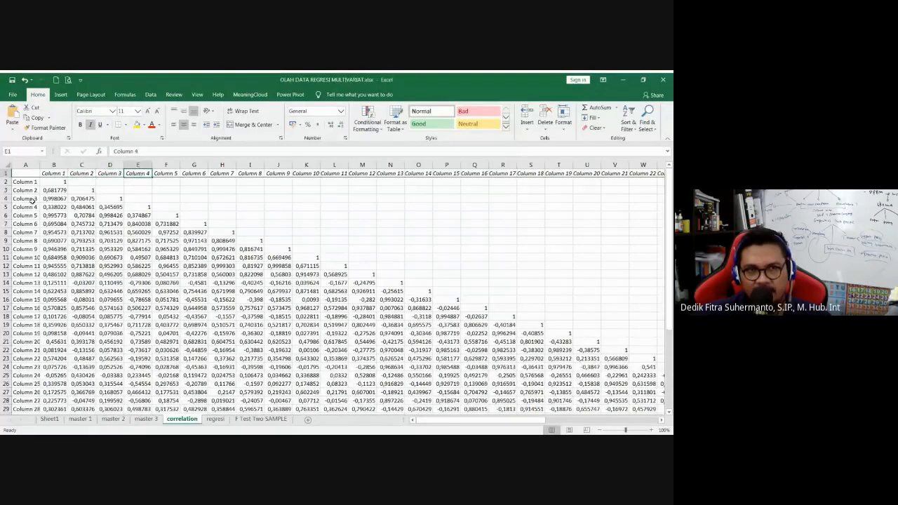
{"action": "left_click", "coordinate": [99, 208]}
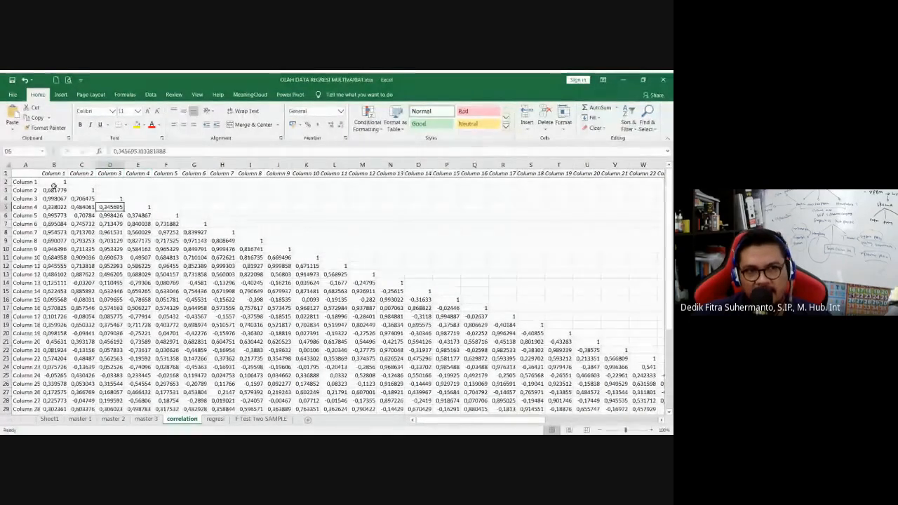
Mark out the block of correlation coefficients from B2 down to the Column 42 row, then clear the selection
{"action": "left_click_drag", "start_coordinate": [59, 182], "coordinate": [630, 412]}
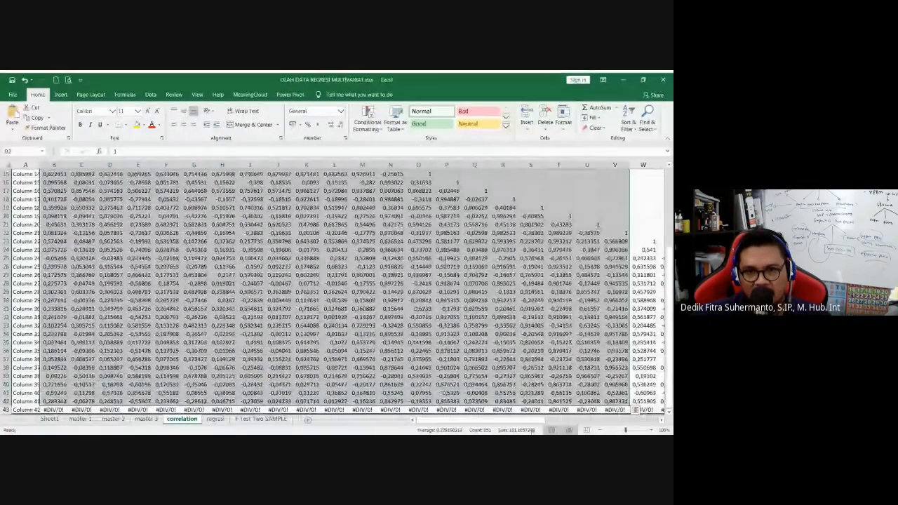
{"action": "left_click", "coordinate": [363, 350]}
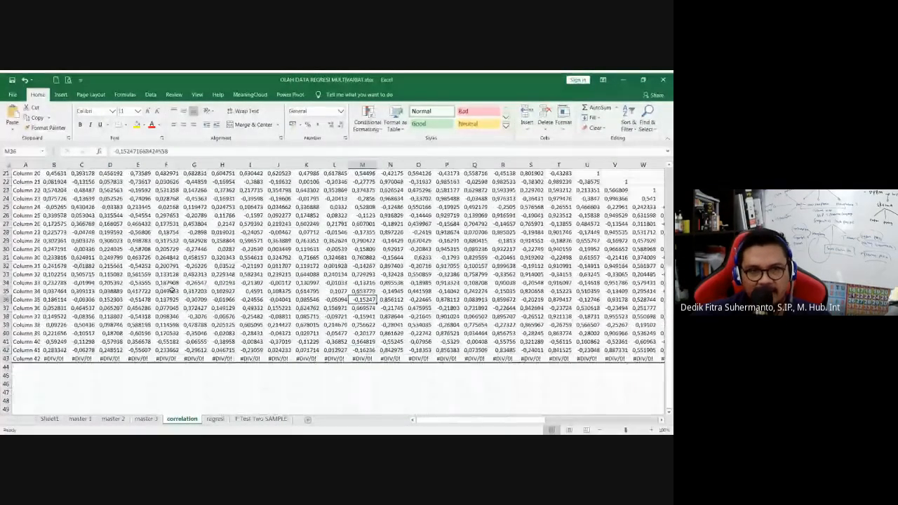
{"action": "scroll", "coordinate": [62, 215], "scroll_direction": "up", "scroll_amount": 2}
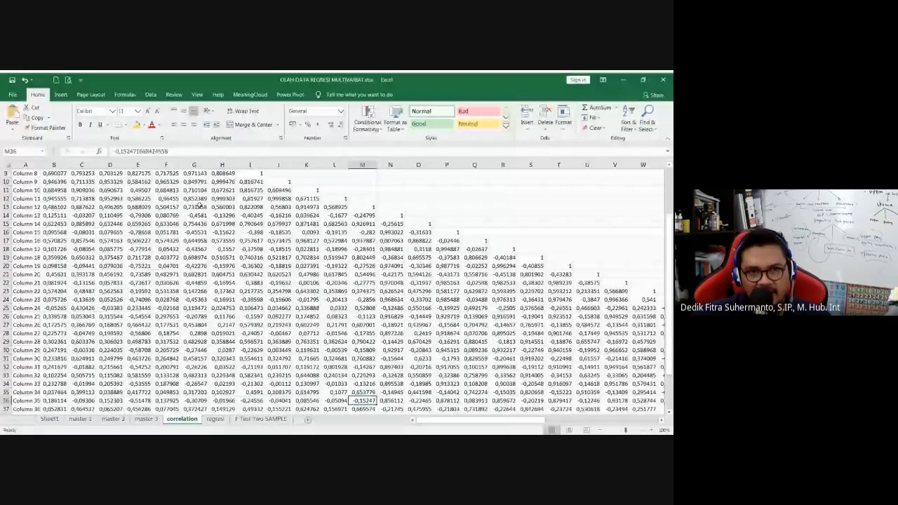
Inspect individual coefficients of the Column 13 to Column 15 rows, in cells I16, I15, I14 and B16
{"action": "left_click", "coordinate": [252, 232]}
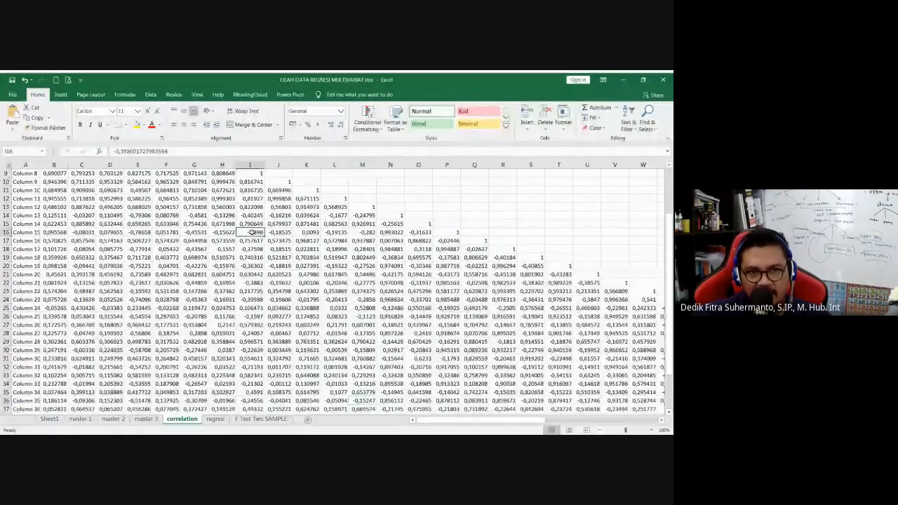
{"action": "left_click", "coordinate": [246, 223]}
{"action": "left_click", "coordinate": [245, 215]}
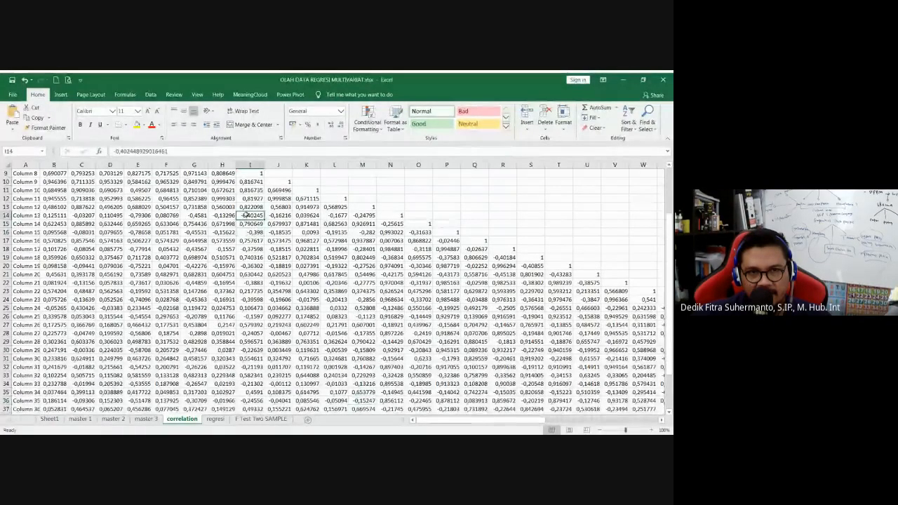
{"action": "left_click", "coordinate": [54, 232]}
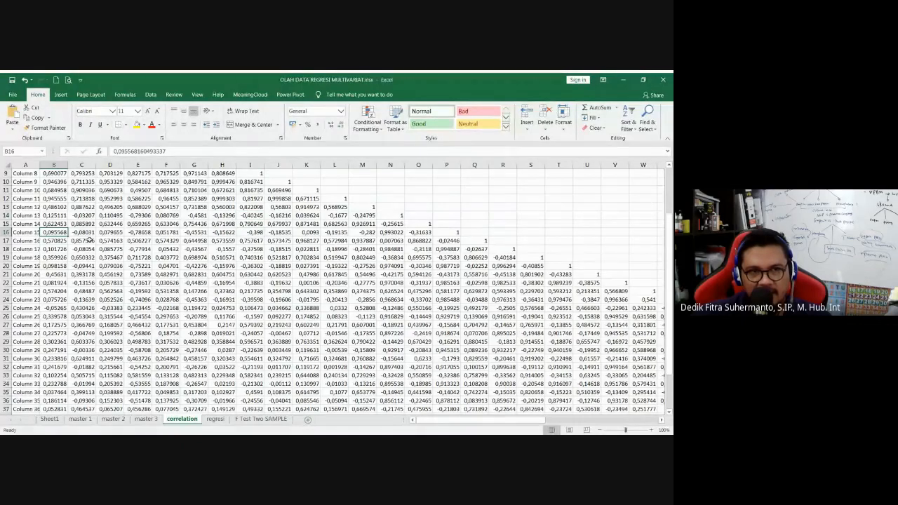
Examine the remaining coefficients of the matrix down to the Column 42 row and across to its far columns
{"action": "scroll", "coordinate": [160, 275], "scroll_direction": "down", "scroll_amount": 2}
{"action": "left_click_drag", "start_coordinate": [669, 231], "coordinate": [663, 195]}
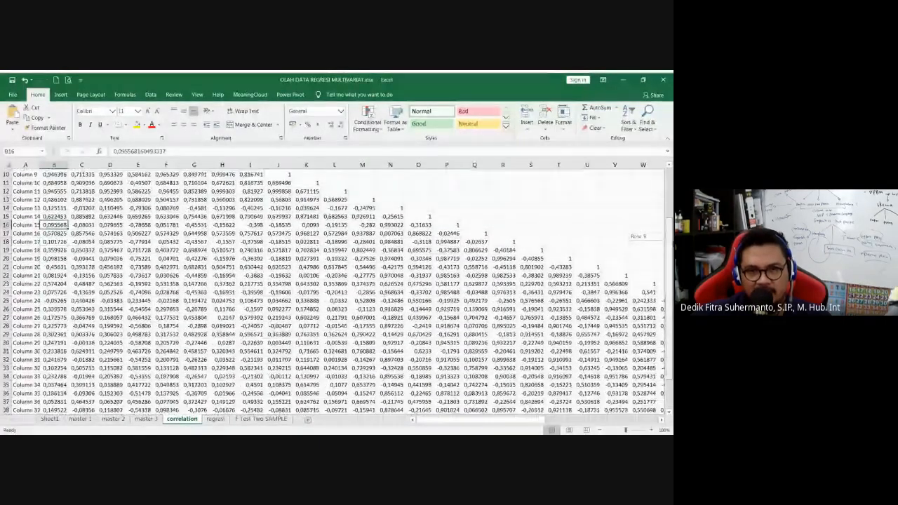
{"action": "left_click_drag", "start_coordinate": [666, 233], "coordinate": [666, 263]}
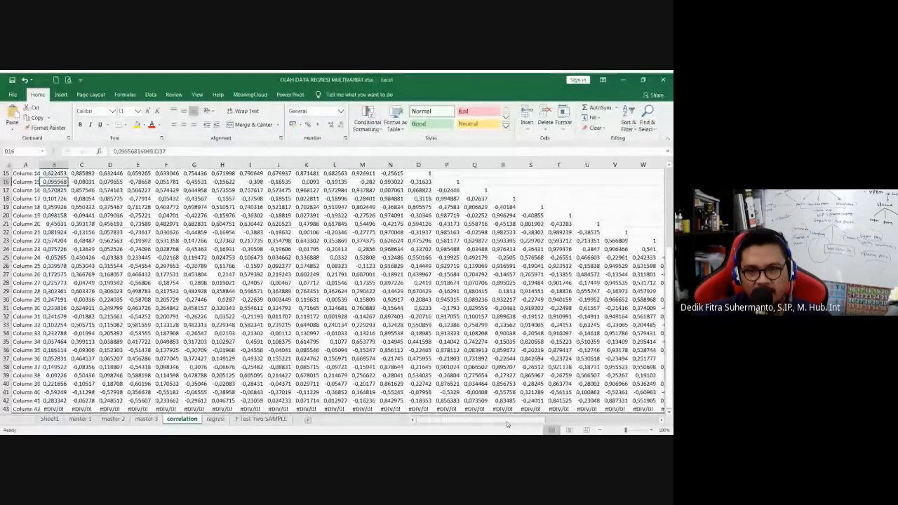
{"action": "left_click_drag", "start_coordinate": [506, 422], "coordinate": [580, 422]}
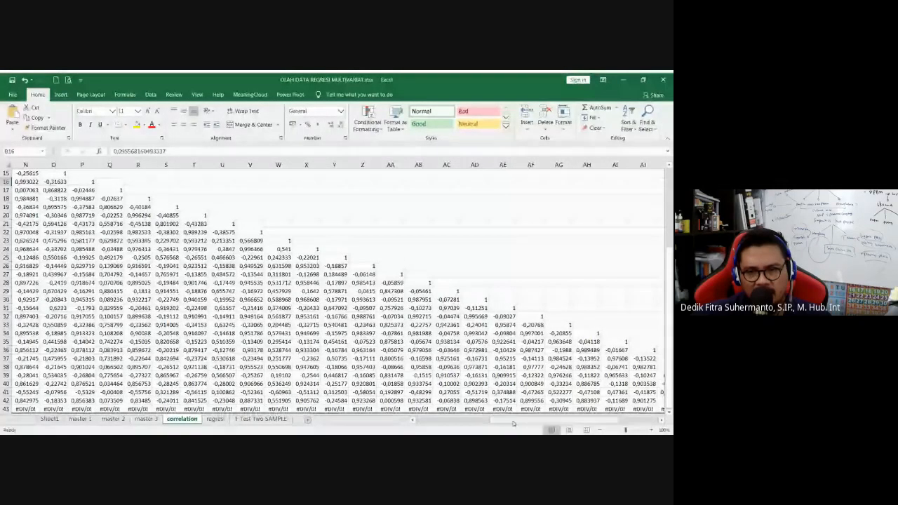
{"action": "left_click_drag", "start_coordinate": [512, 422], "coordinate": [439, 421]}
{"action": "left_click", "coordinate": [352, 309]}
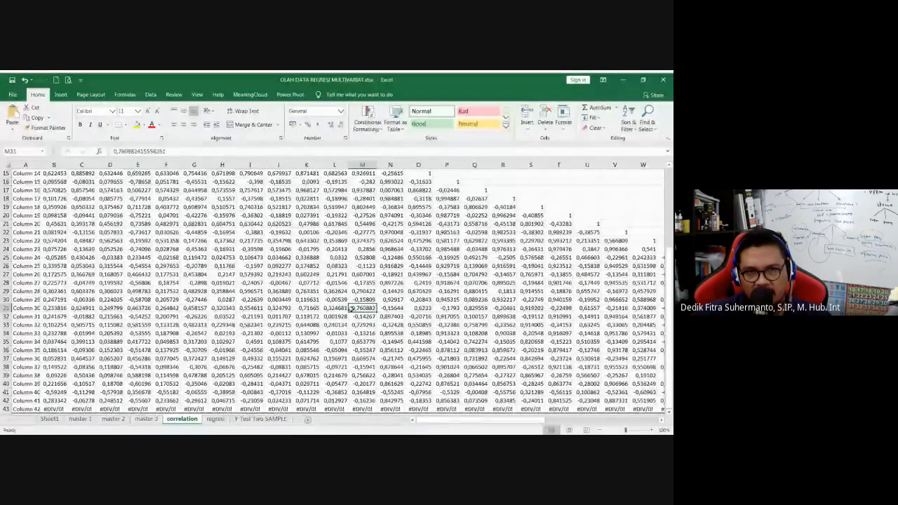
{"action": "scroll", "coordinate": [352, 308], "scroll_direction": "up", "scroll_amount": 5}
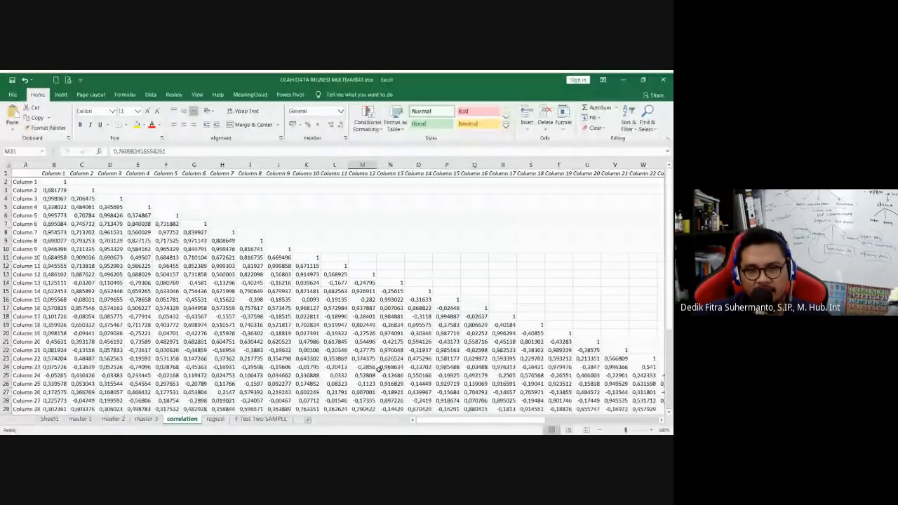
Highlight the coefficient in cell M24, where the Column 23 row meets Column 12, with a yellow fill
{"action": "left_click", "coordinate": [366, 367]}
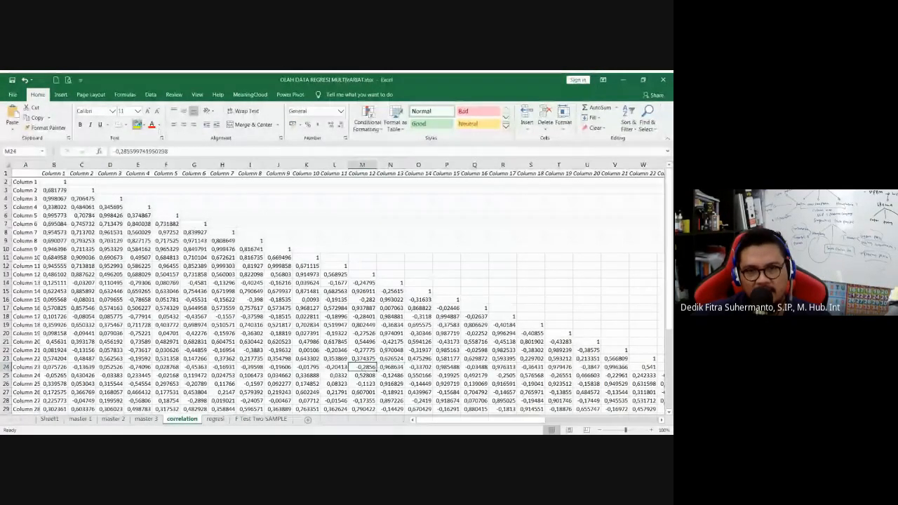
{"action": "left_click", "coordinate": [138, 126]}
{"action": "left_click", "coordinate": [391, 308]}
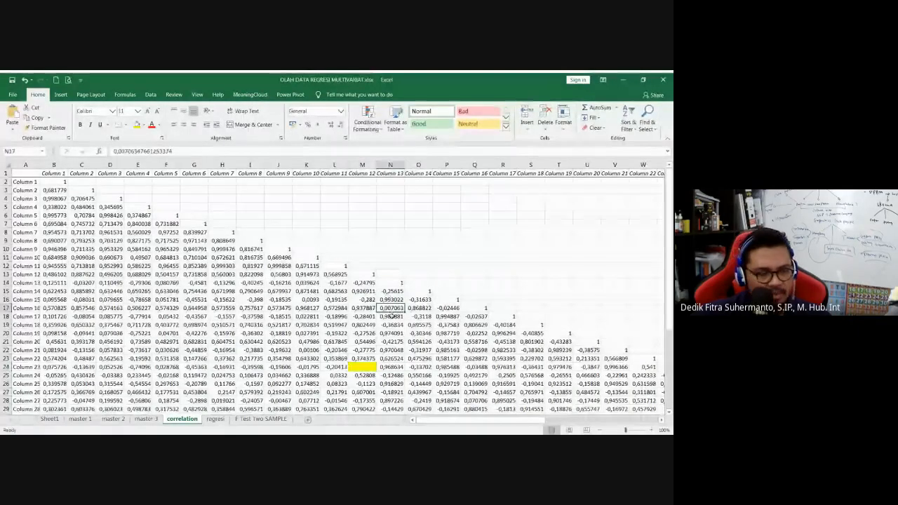
{"action": "left_click", "coordinate": [366, 367]}
{"action": "left_click", "coordinate": [336, 299]}
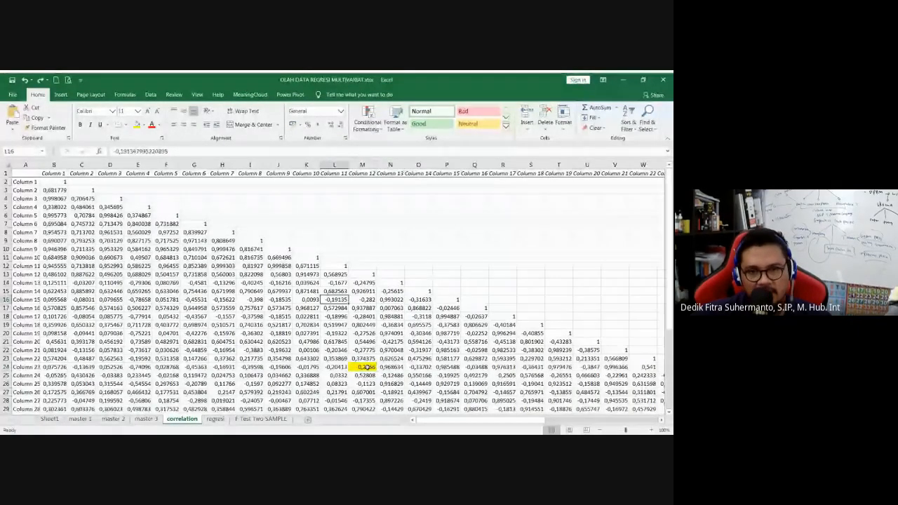
{"action": "left_click", "coordinate": [366, 367]}
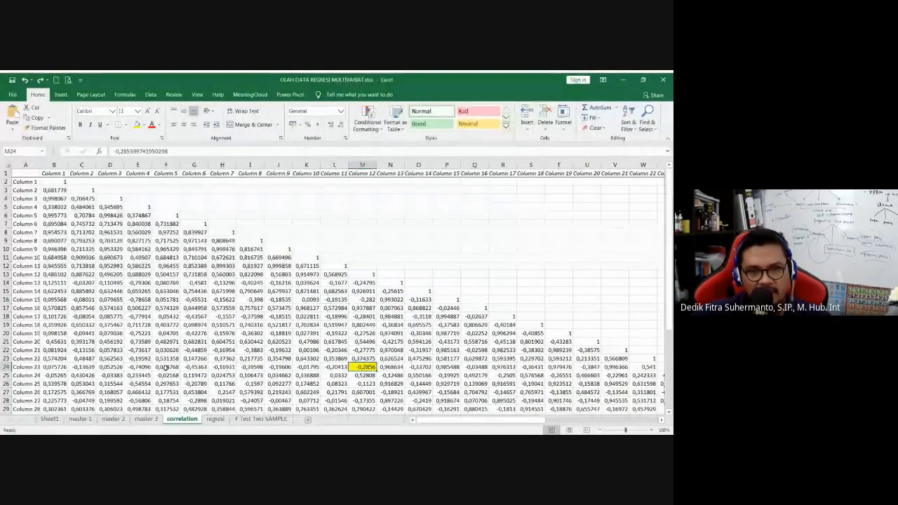
Highlight the coefficient in cell D17, where the Column 16 row meets Column 3, with a yellow fill
{"action": "left_click", "coordinate": [111, 308]}
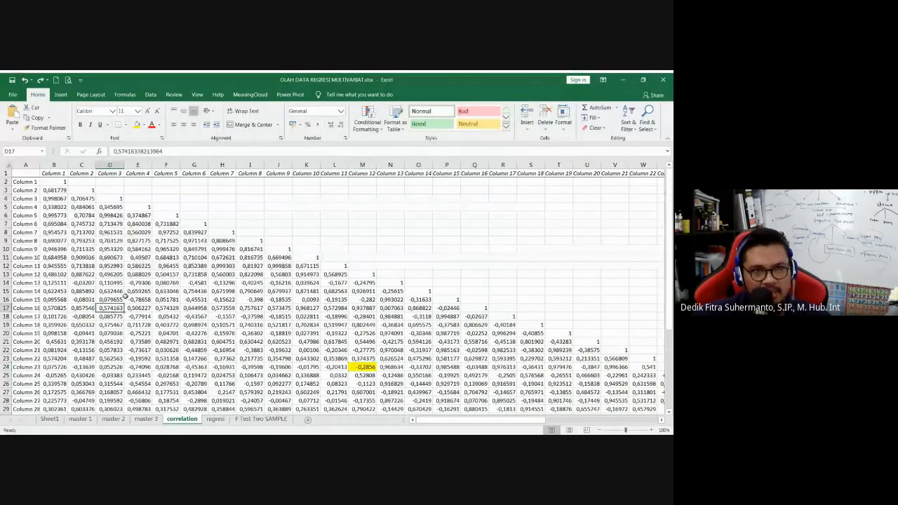
{"action": "left_click", "coordinate": [136, 125]}
{"action": "left_click", "coordinate": [250, 300]}
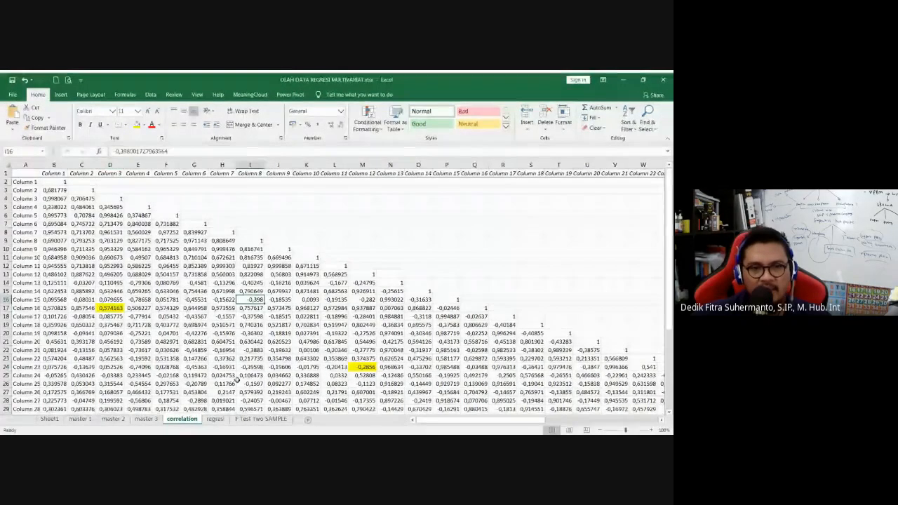
{"action": "left_click", "coordinate": [570, 309]}
{"action": "scroll", "coordinate": [617, 280], "scroll_direction": "down", "scroll_amount": 3}
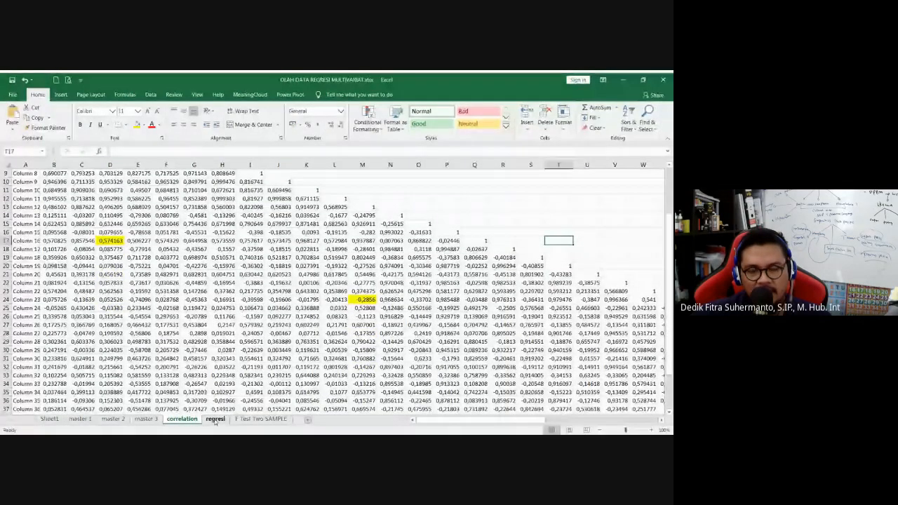
Widen column A of the regresi sheet to fit the labels of the regression summary output
{"action": "left_click", "coordinate": [215, 419]}
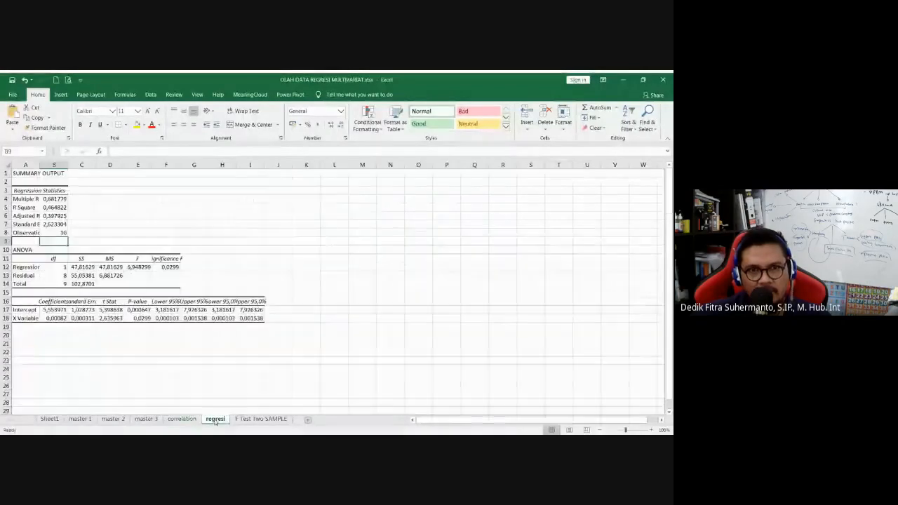
{"action": "left_click", "coordinate": [301, 267]}
{"action": "left_click", "coordinate": [26, 174]}
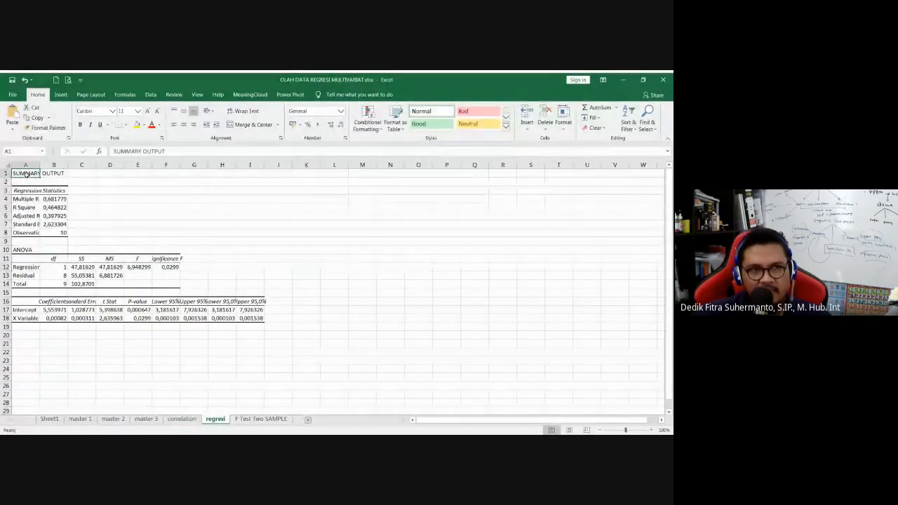
{"action": "left_click", "coordinate": [22, 191]}
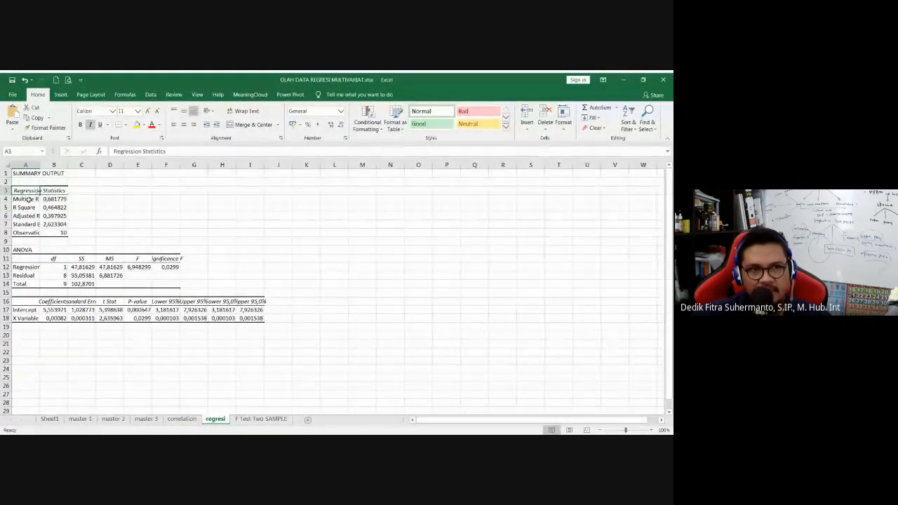
{"action": "double_click", "coordinate": [39, 164]}
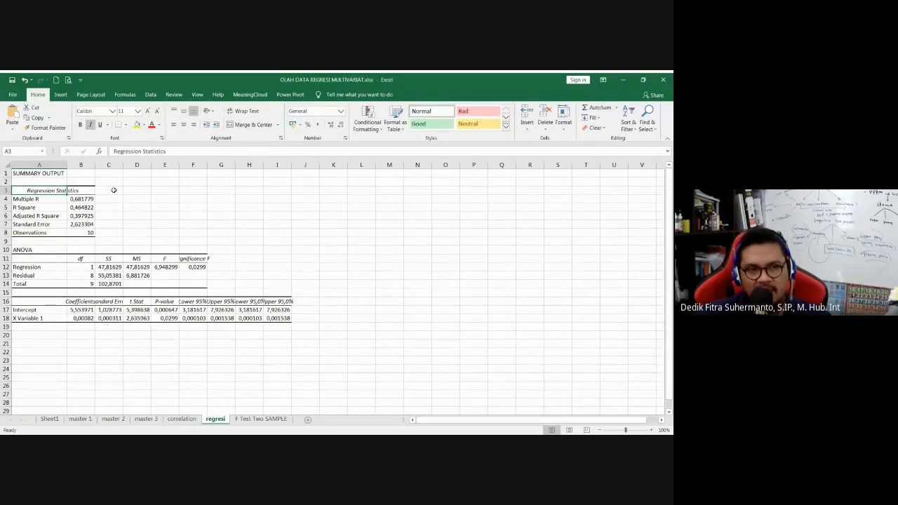
Examine the X Variable 1 row of the regression output and check it against the source data in the master 1 sheet
{"action": "left_click", "coordinate": [39, 320]}
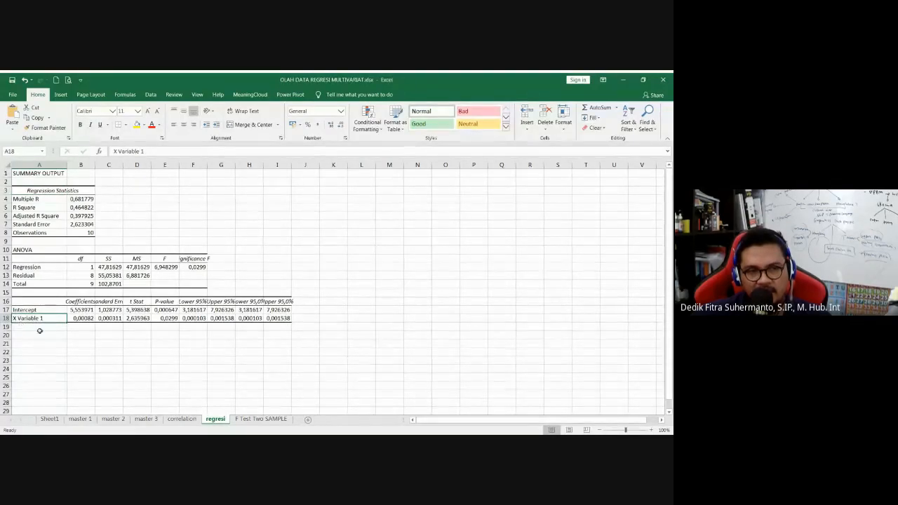
{"action": "left_click", "coordinate": [31, 327]}
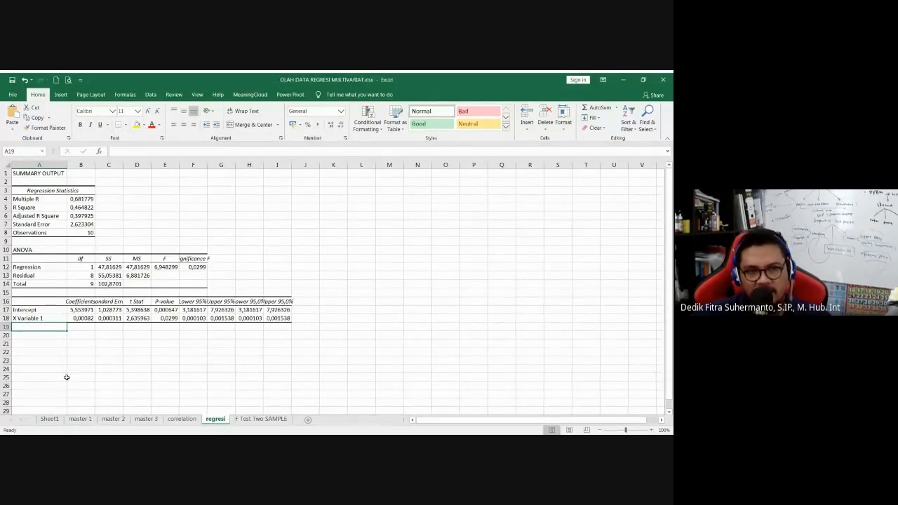
{"action": "left_click", "coordinate": [43, 319]}
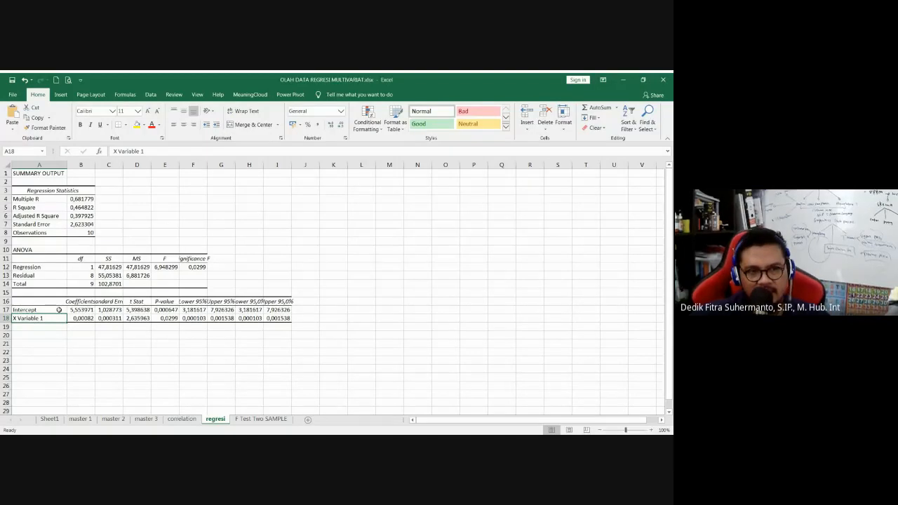
{"action": "left_click", "coordinate": [80, 418]}
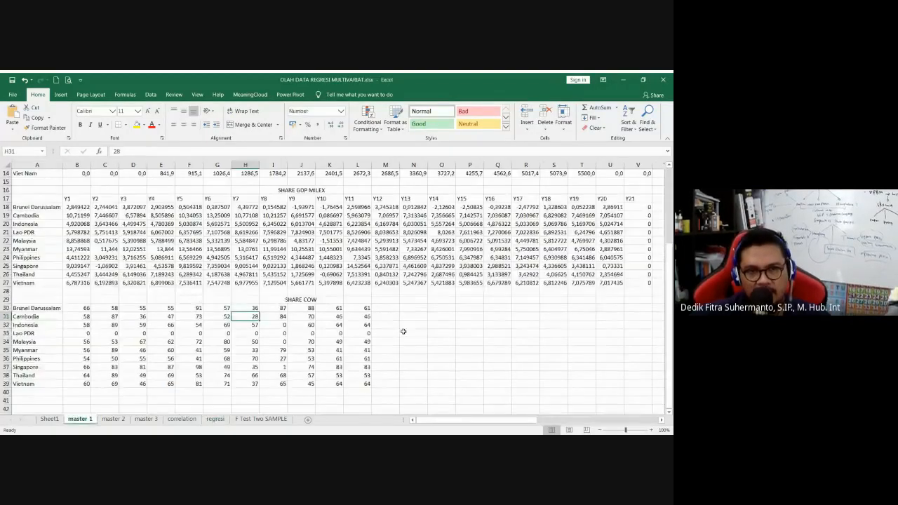
{"action": "left_click", "coordinate": [215, 418]}
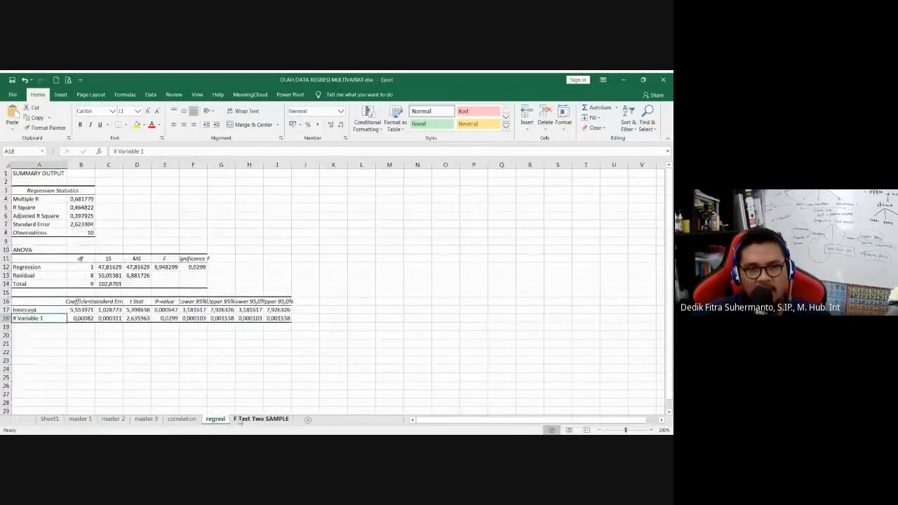
View the F Test Two SAMPLE results and compare them with the X1 data in master 3 and the yearly figures in master 2
{"action": "left_click", "coordinate": [242, 420]}
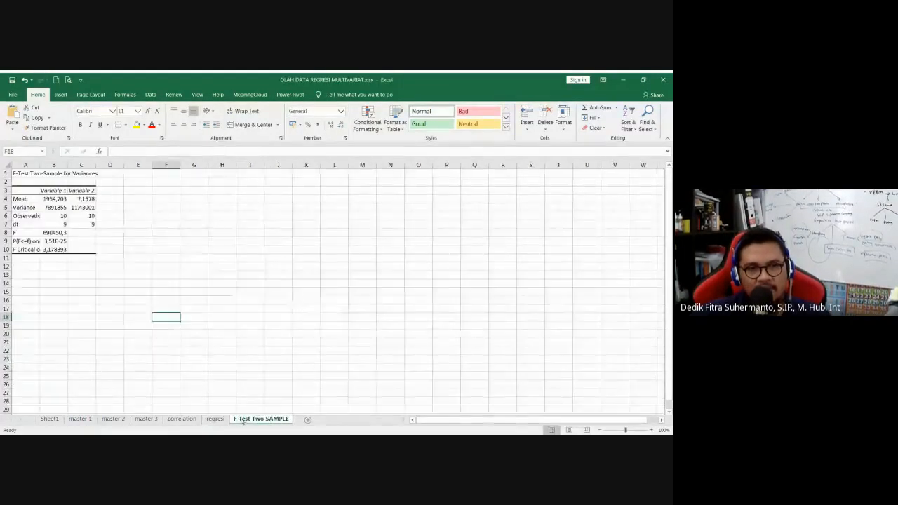
{"action": "left_click", "coordinate": [138, 238]}
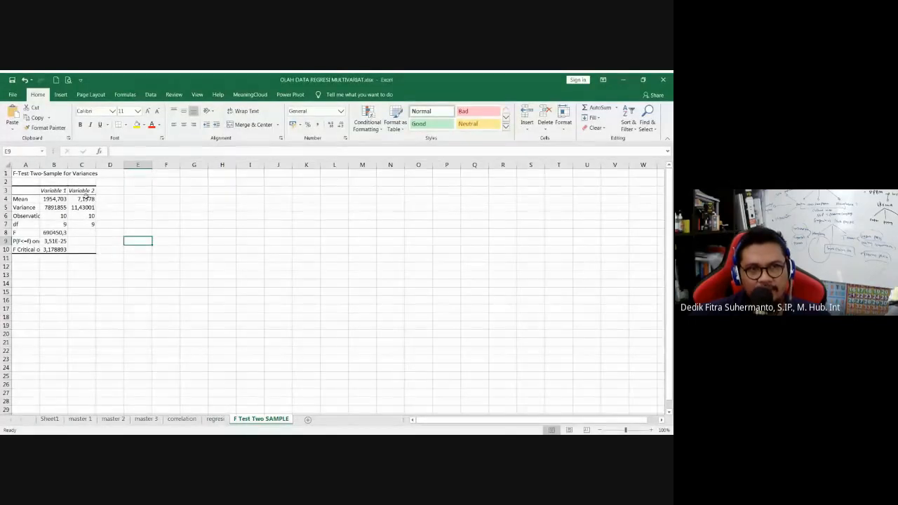
{"action": "left_click", "coordinate": [146, 418]}
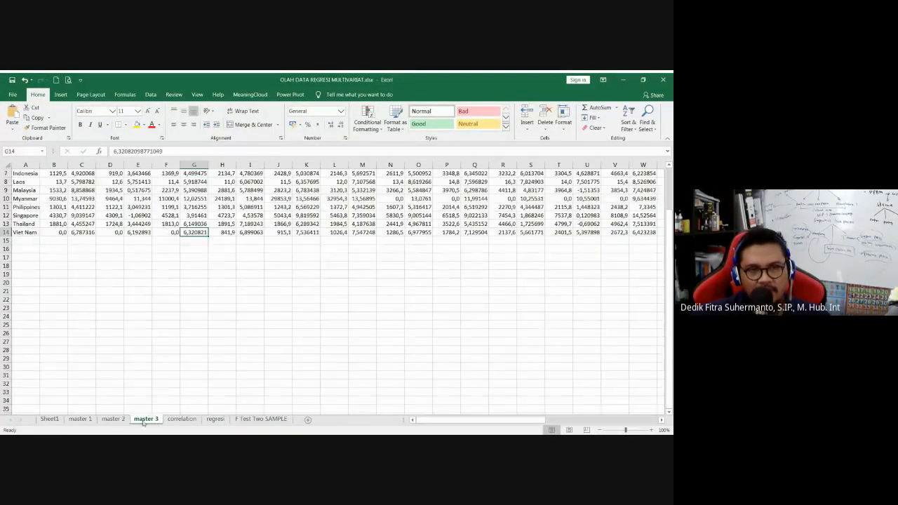
{"action": "scroll", "coordinate": [134, 357], "scroll_direction": "up", "scroll_amount": 1}
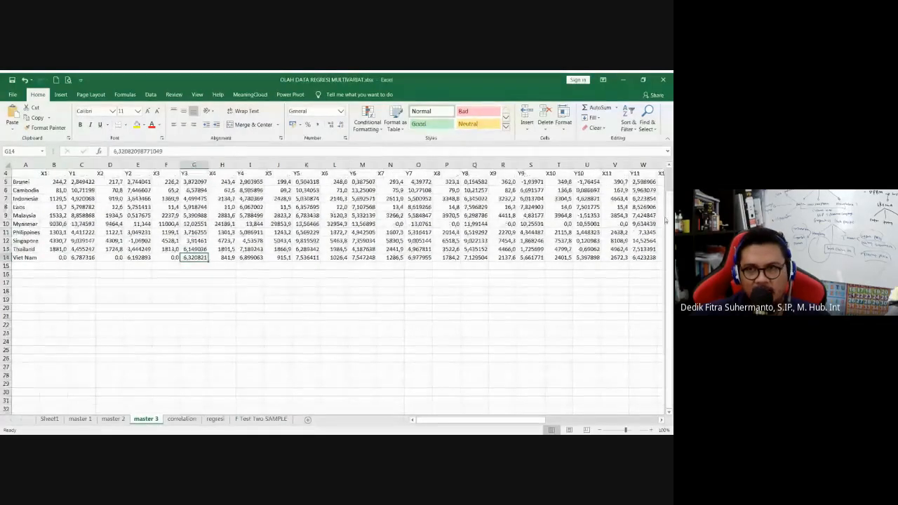
{"action": "scroll", "coordinate": [53, 194], "scroll_direction": "up", "scroll_amount": 1}
{"action": "left_click", "coordinate": [52, 200]}
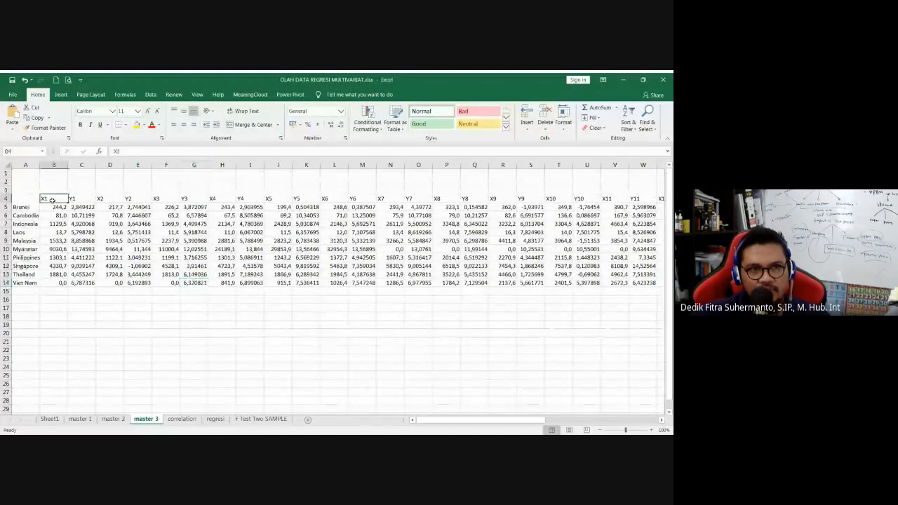
{"action": "left_click", "coordinate": [116, 420]}
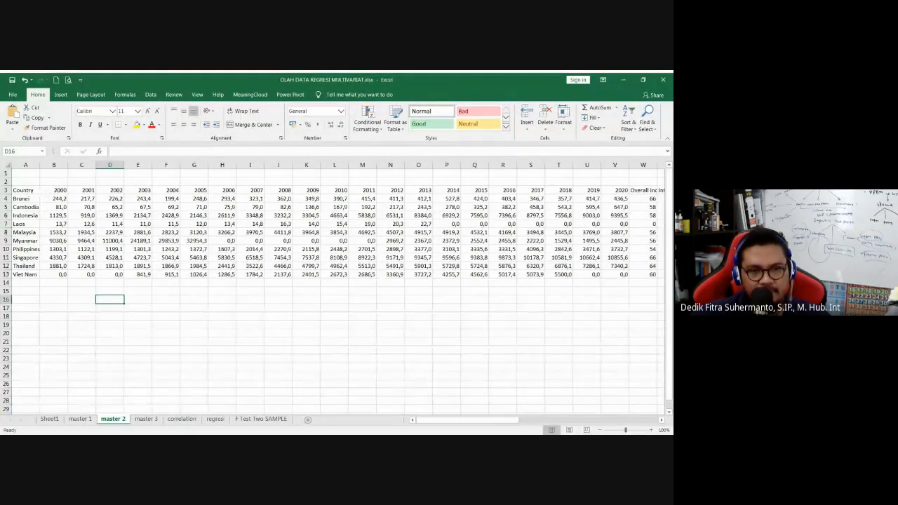
Mark out the two-sample F-test table in A1:C11 of the F Test Two SAMPLE sheet, then clear the selection
{"action": "left_click", "coordinate": [261, 419]}
{"action": "left_click", "coordinate": [107, 206]}
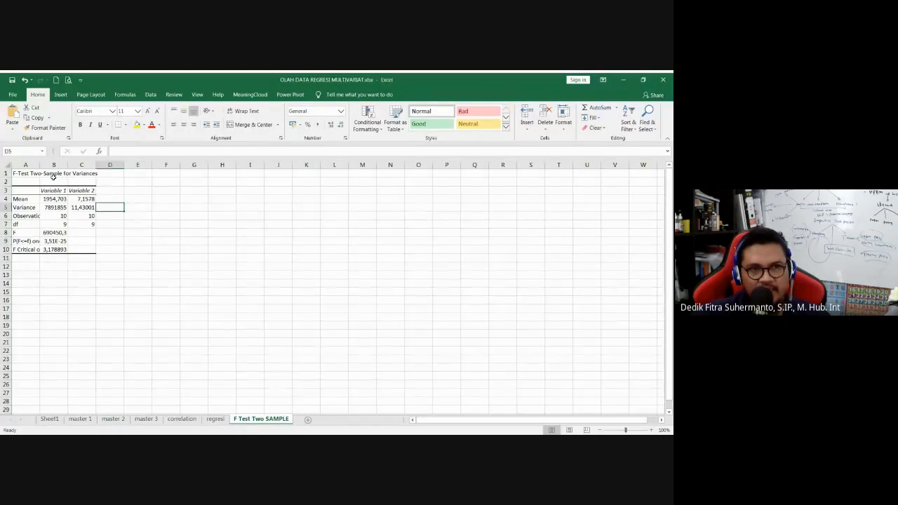
{"action": "left_click_drag", "start_coordinate": [19, 175], "coordinate": [86, 257]}
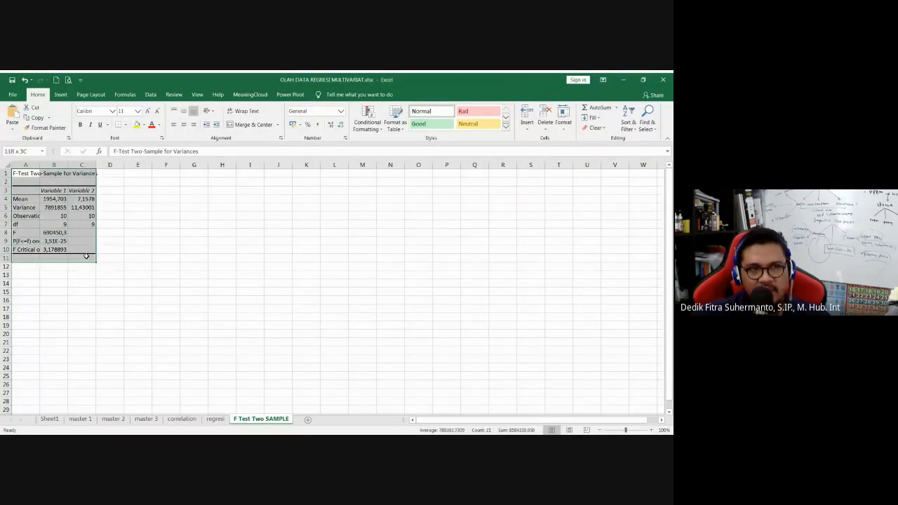
{"action": "left_click", "coordinate": [83, 282]}
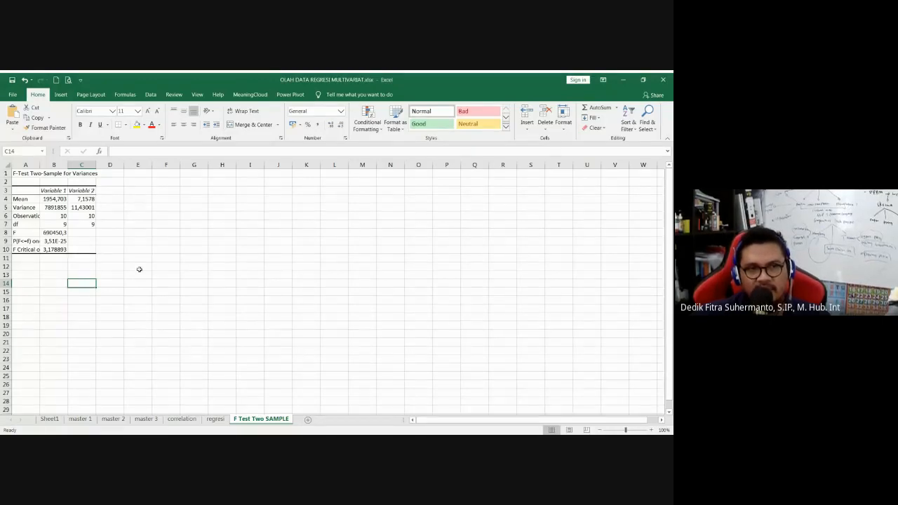
{"action": "left_click", "coordinate": [126, 315]}
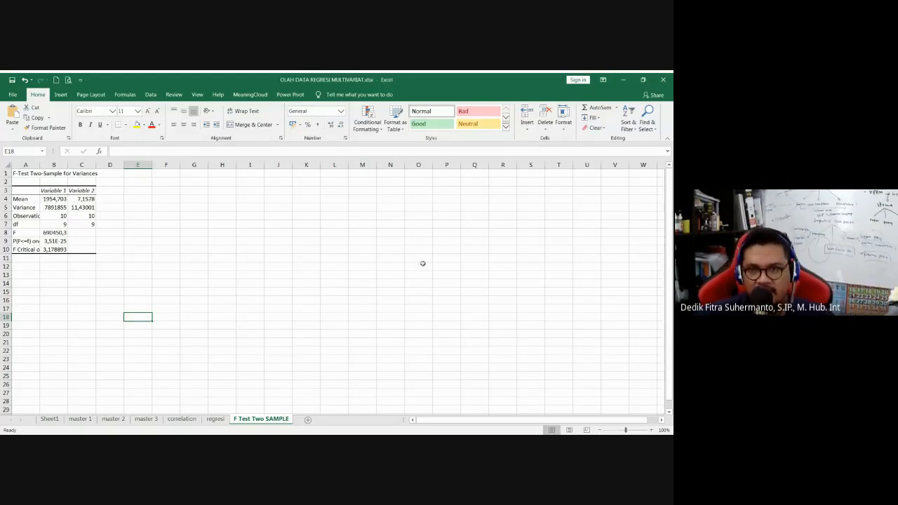
{"action": "left_click", "coordinate": [350, 230]}
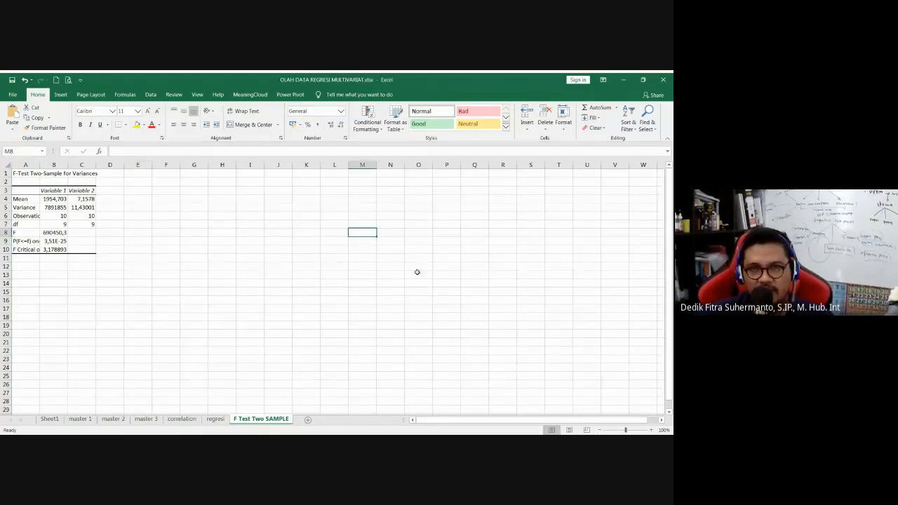
{"action": "left_click", "coordinate": [280, 270]}
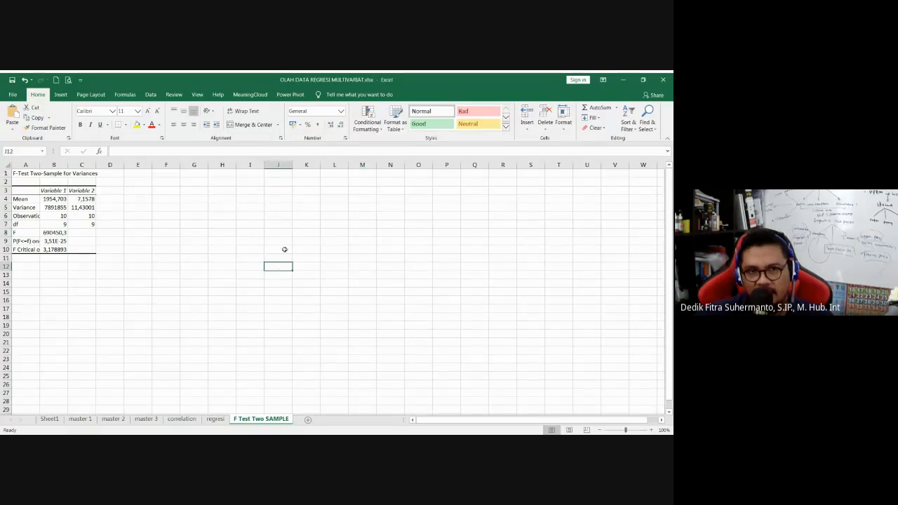
{"action": "left_click", "coordinate": [319, 266]}
{"action": "left_click", "coordinate": [308, 256]}
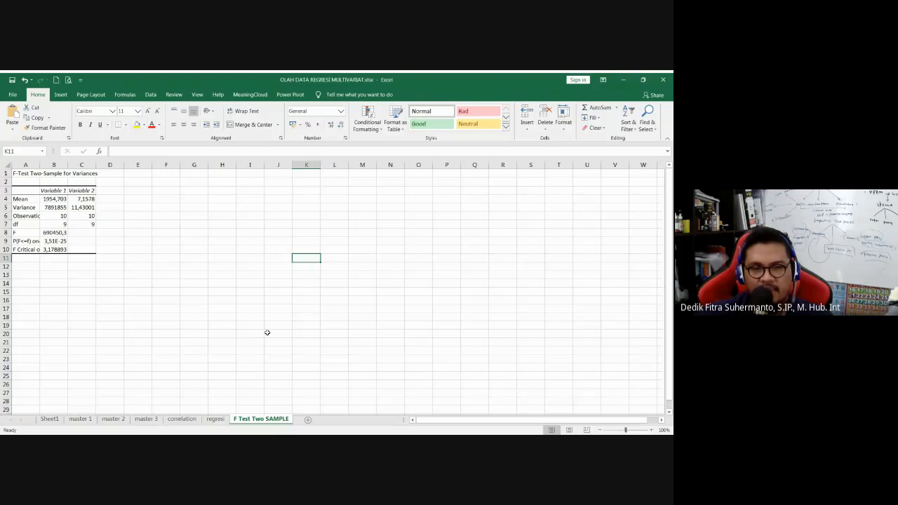
Review the SHARE MILEX, SHARE GDP MILEX and SHARE COW tables in master 1, then the arrangements in master 2 and master 3
{"action": "left_click", "coordinate": [90, 420]}
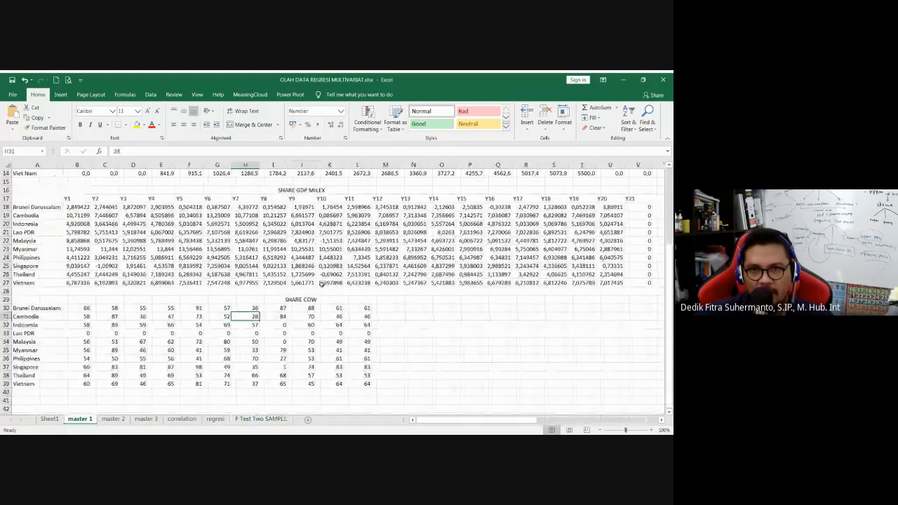
{"action": "left_click_drag", "start_coordinate": [671, 263], "coordinate": [670, 176]}
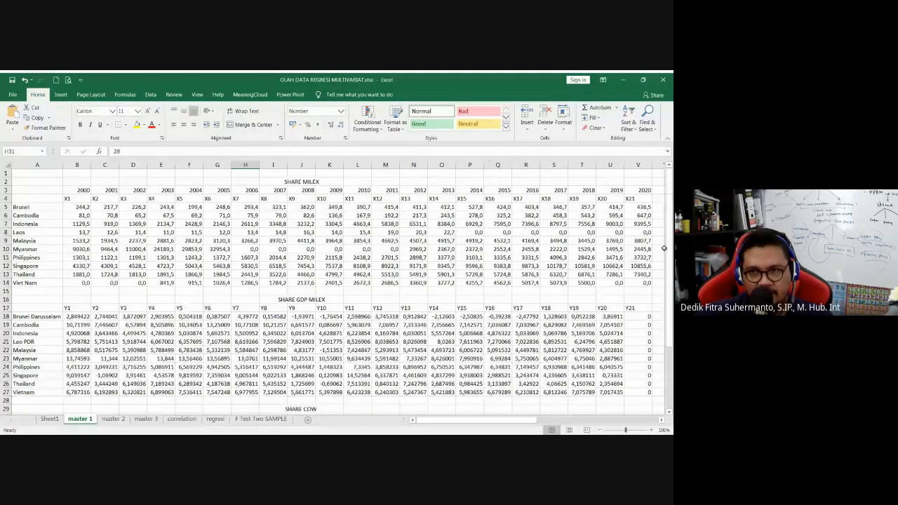
{"action": "left_click_drag", "start_coordinate": [663, 248], "coordinate": [665, 255]}
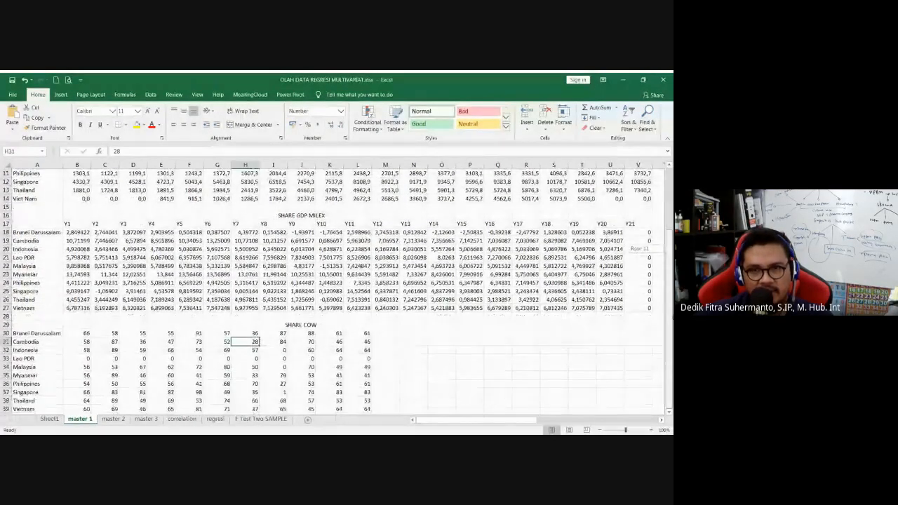
{"action": "left_click", "coordinate": [113, 419]}
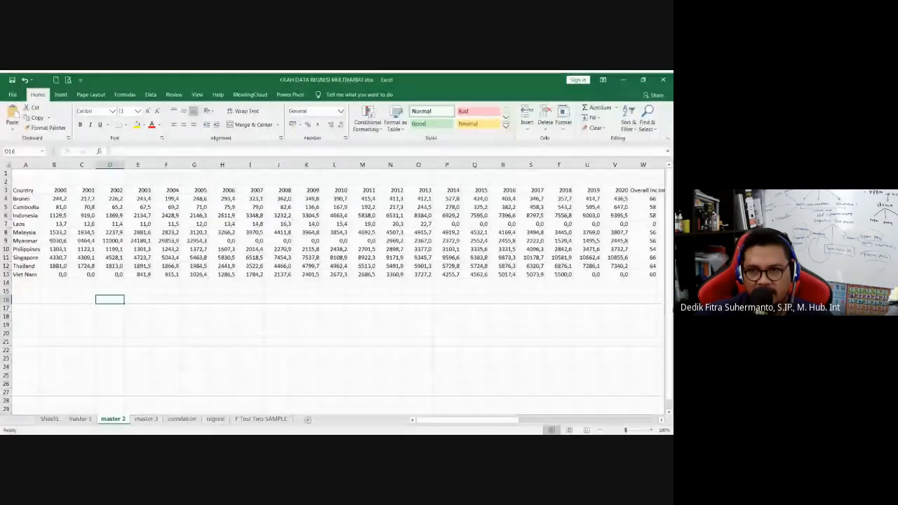
{"action": "left_click", "coordinate": [145, 418]}
{"action": "left_click_drag", "start_coordinate": [669, 298], "coordinate": [669, 298]}
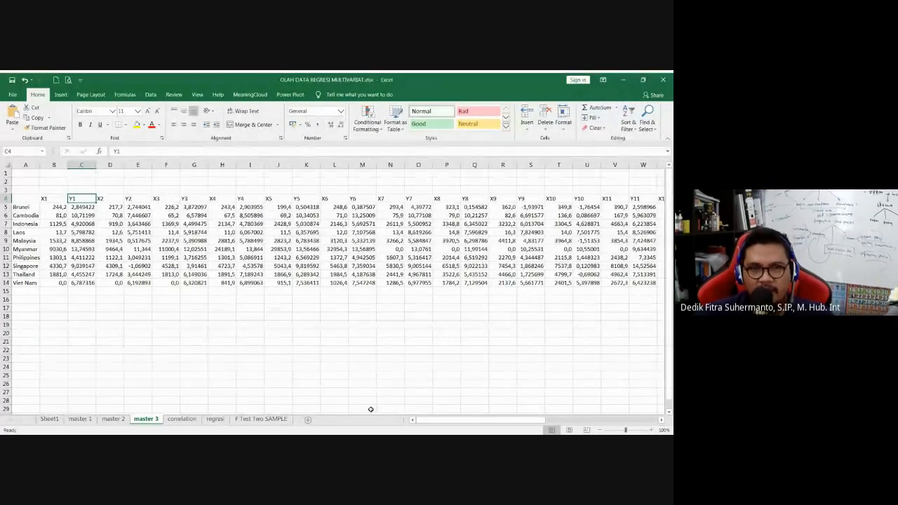
{"action": "left_click", "coordinate": [309, 322]}
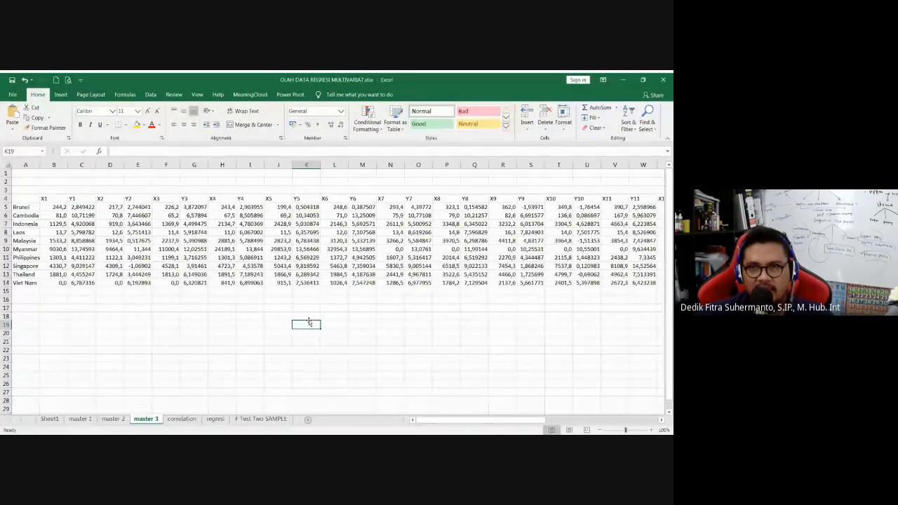
Restore the workbook window from full size, make it narrower, and minimize it
{"action": "left_click", "coordinate": [643, 79]}
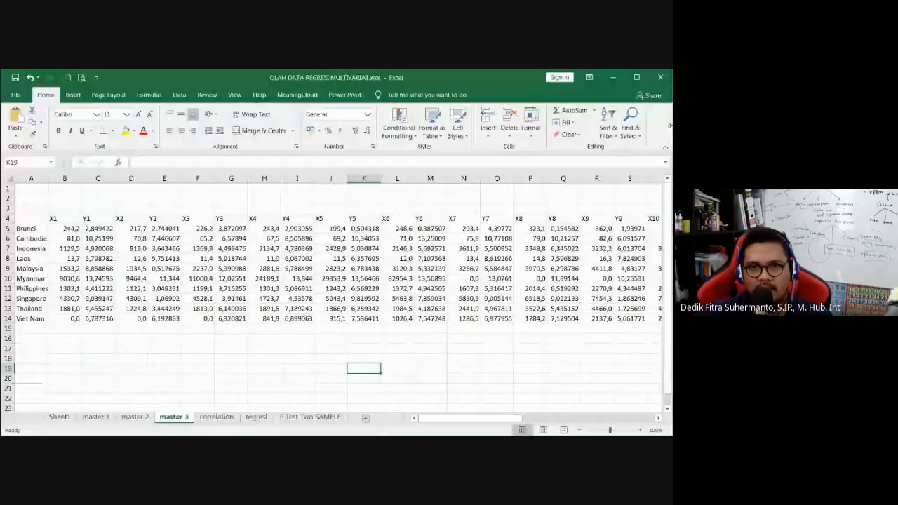
{"action": "left_click_drag", "start_coordinate": [672, 148], "coordinate": [542, 149]}
{"action": "left_click_drag", "start_coordinate": [667, 124], "coordinate": [565, 124]}
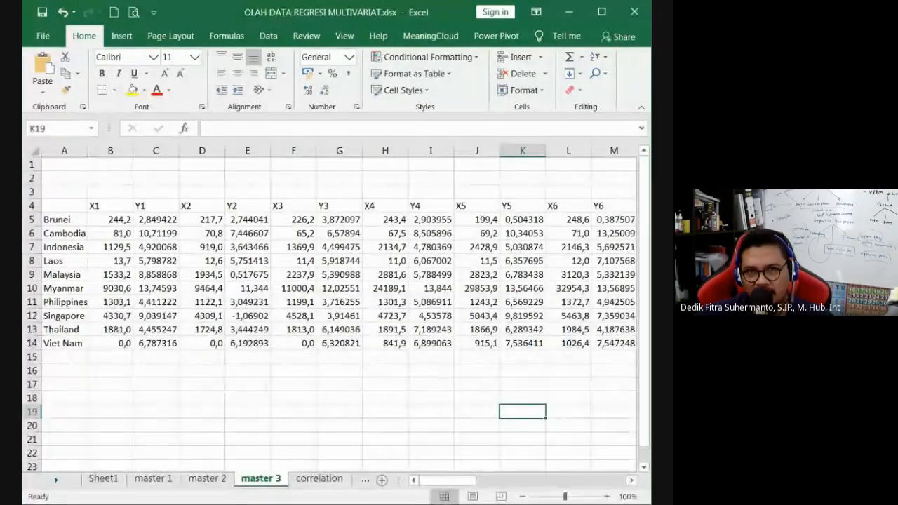
{"action": "left_click", "coordinate": [569, 12]}
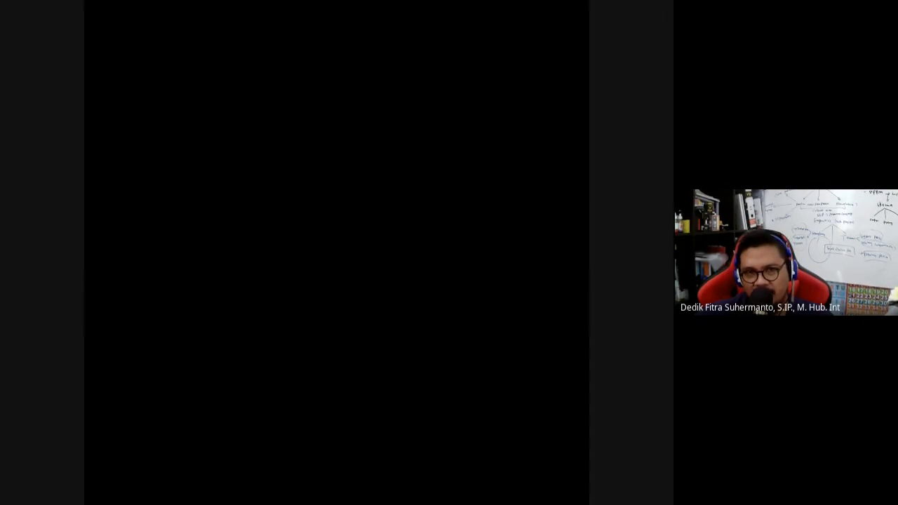
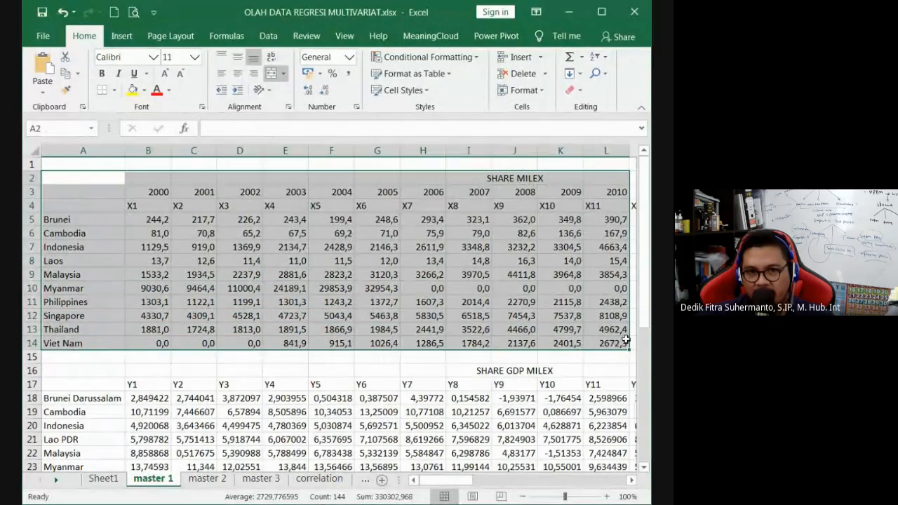
Mark out the SHARE GDP MILEX block A16:K27 and the SHARE COW block A29:K37 in master 1, then return to the sheet's beginning
{"action": "left_click_drag", "start_coordinate": [647, 306], "coordinate": [651, 372]}
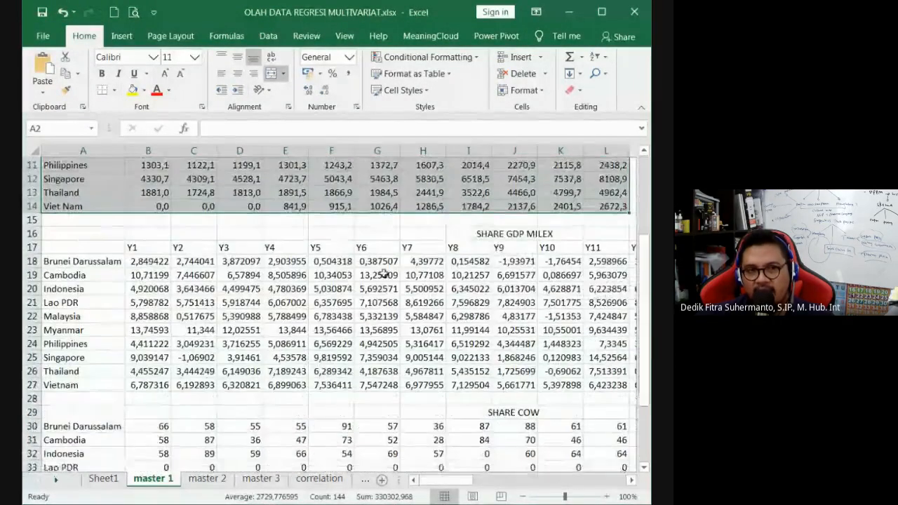
{"action": "left_click_drag", "start_coordinate": [94, 233], "coordinate": [579, 385]}
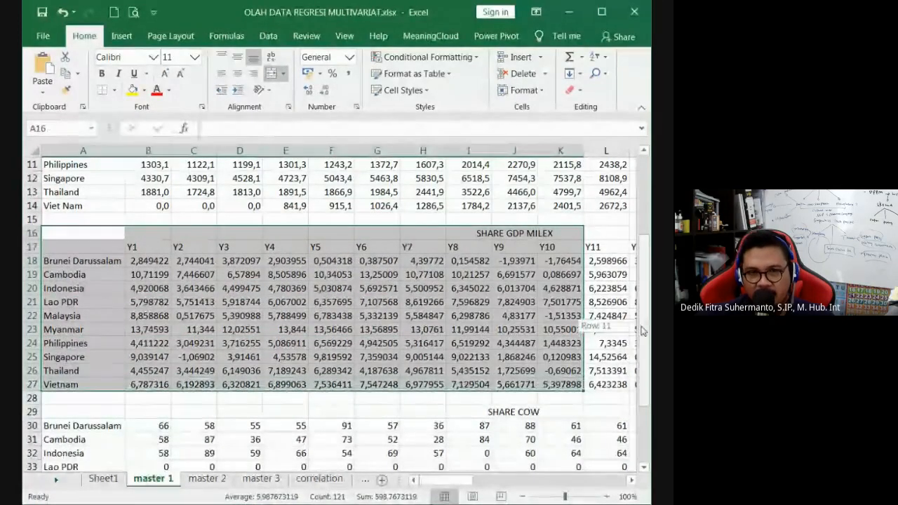
{"action": "scroll", "coordinate": [98, 386], "scroll_direction": "down", "scroll_amount": 2}
{"action": "left_click_drag", "start_coordinate": [84, 357], "coordinate": [487, 466]}
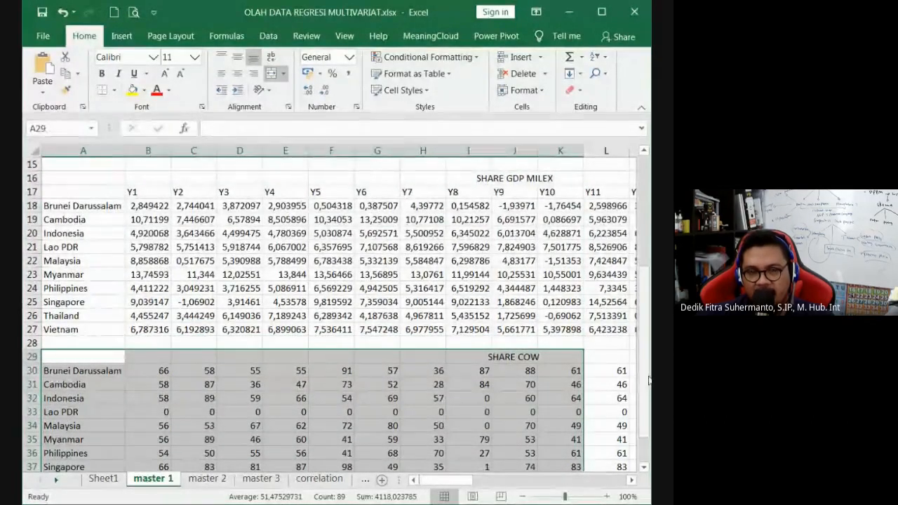
{"action": "left_click_drag", "start_coordinate": [649, 378], "coordinate": [645, 270]}
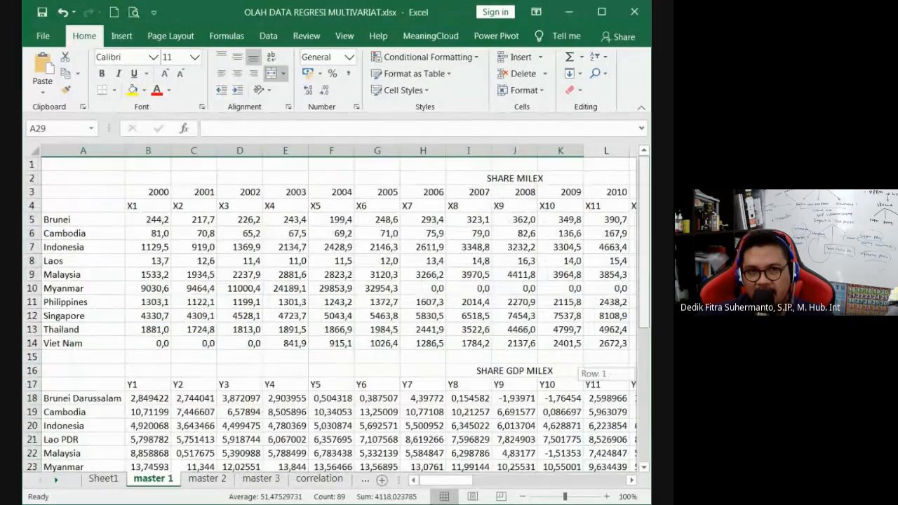
Mark out the SHARE MILEX table in A2:K14, then clear the selection by selecting Myanmar's 2008 value
{"action": "left_click", "coordinate": [437, 192]}
{"action": "left_click", "coordinate": [120, 172]}
{"action": "left_click_drag", "start_coordinate": [120, 173], "coordinate": [503, 339]}
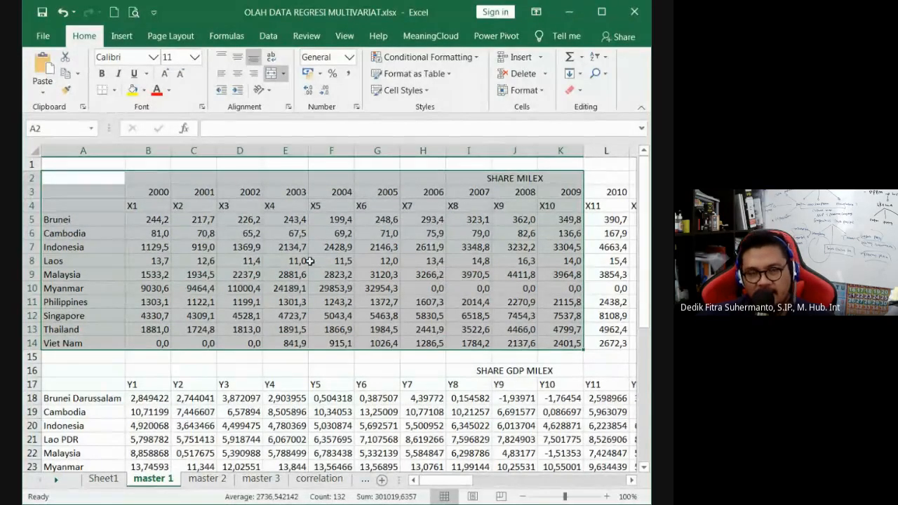
{"action": "left_click", "coordinate": [501, 285]}
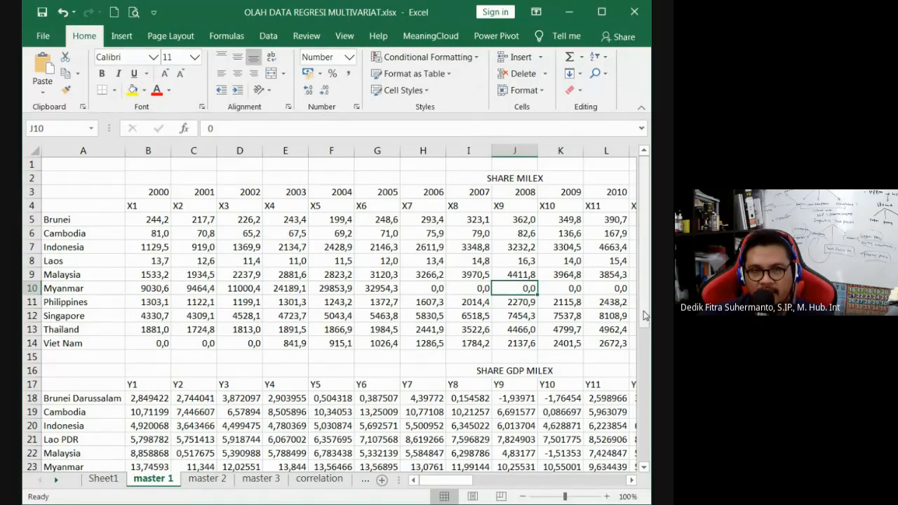
Compare the SHARE MILEX table in A2:K14 with the SHARE GDP MILEX table beneath it by marking each out, then clear the selection
{"action": "left_click", "coordinate": [493, 372]}
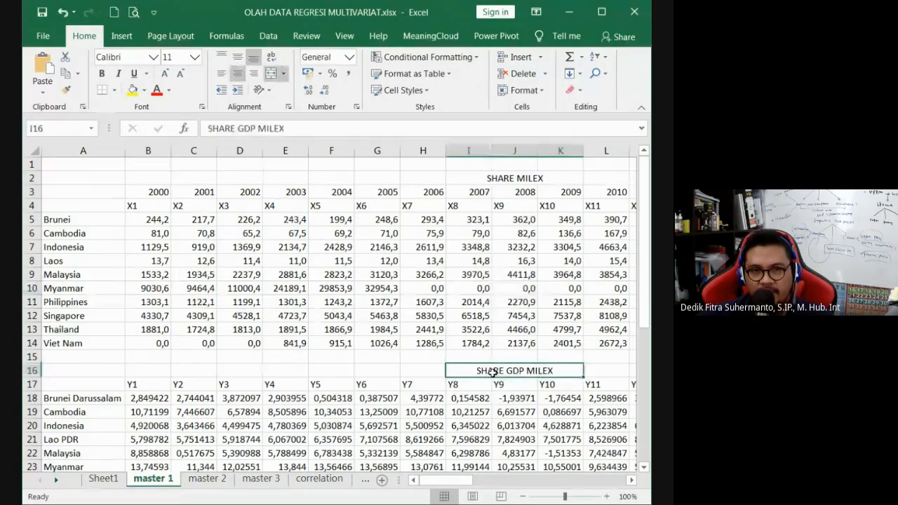
{"action": "left_click", "coordinate": [503, 235]}
{"action": "left_click_drag", "start_coordinate": [101, 187], "coordinate": [254, 317]}
{"action": "left_click_drag", "start_coordinate": [52, 175], "coordinate": [547, 341]}
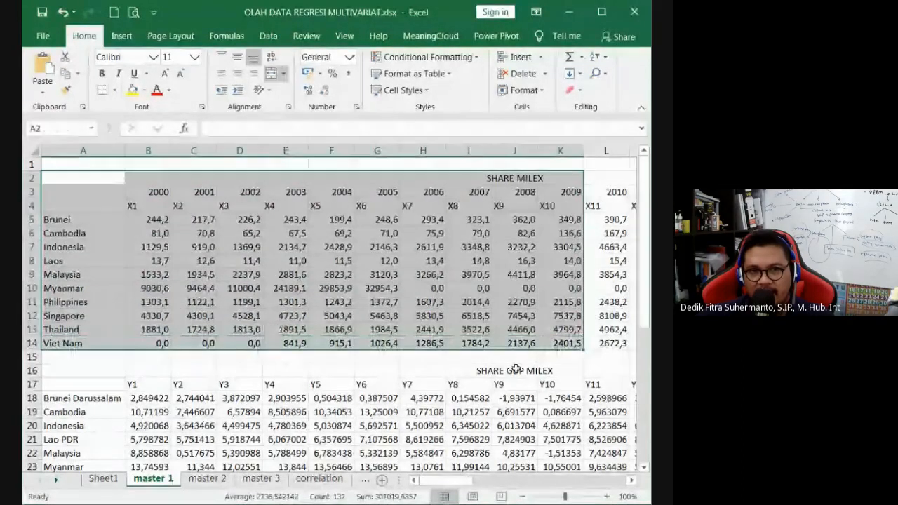
{"action": "left_click_drag", "start_coordinate": [96, 374], "coordinate": [478, 453]}
{"action": "left_click", "coordinate": [480, 426]}
{"action": "scroll", "coordinate": [482, 345], "scroll_direction": "up", "scroll_amount": 1}
{"action": "scroll", "coordinate": [481, 344], "scroll_direction": "up", "scroll_amount": 1}
{"action": "scroll", "coordinate": [491, 343], "scroll_direction": "down", "scroll_amount": 1}
{"action": "scroll", "coordinate": [648, 321], "scroll_direction": "up", "scroll_amount": 1}
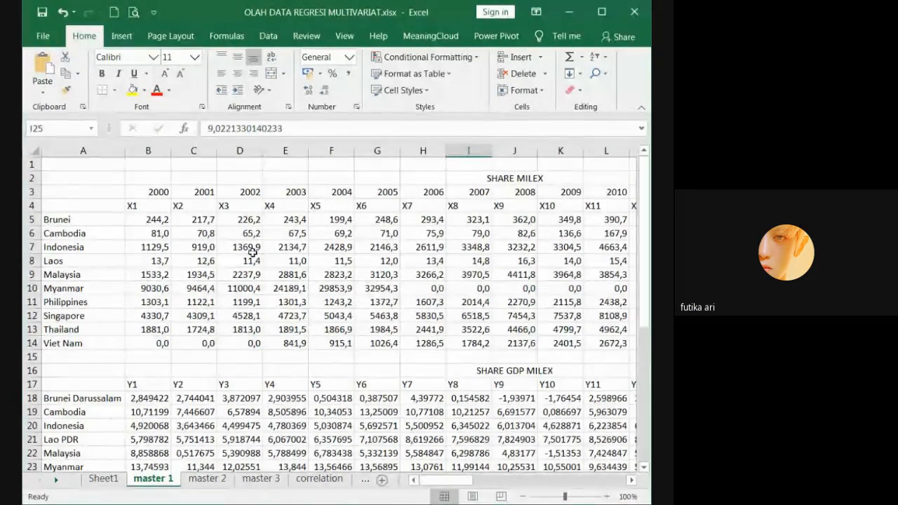
Mark out the SHARE MILEX country names in A5:A14, then the Brunei to Laos group in A5:A8, and end on Cambodia
{"action": "left_click", "coordinate": [252, 250]}
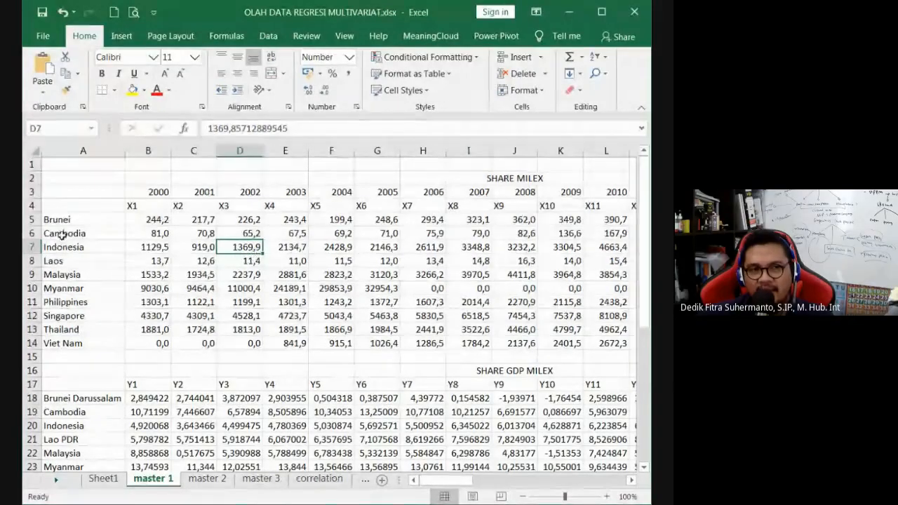
{"action": "left_click_drag", "start_coordinate": [58, 219], "coordinate": [79, 343]}
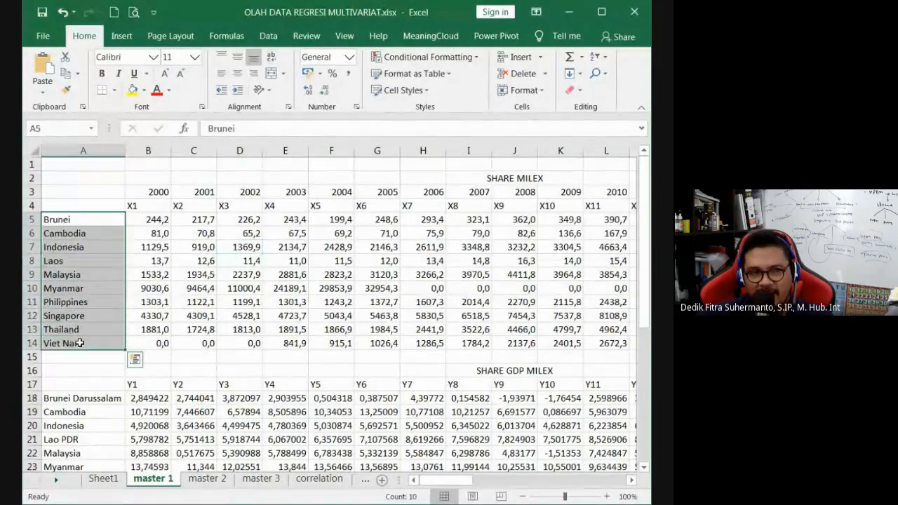
{"action": "left_click", "coordinate": [68, 263]}
{"action": "left_click", "coordinate": [60, 218]}
{"action": "left_click_drag", "start_coordinate": [62, 219], "coordinate": [73, 263]}
{"action": "left_click", "coordinate": [75, 263]}
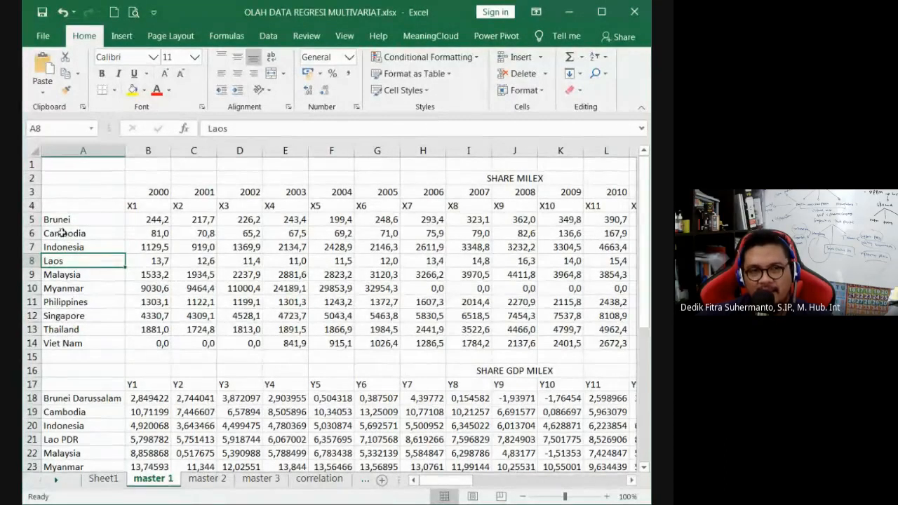
{"action": "left_click_drag", "start_coordinate": [59, 222], "coordinate": [70, 263]}
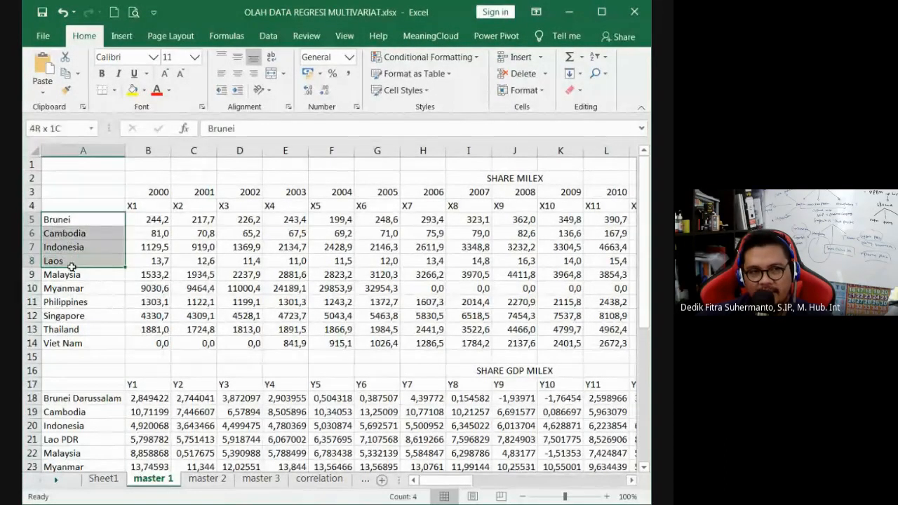
{"action": "left_click", "coordinate": [60, 228]}
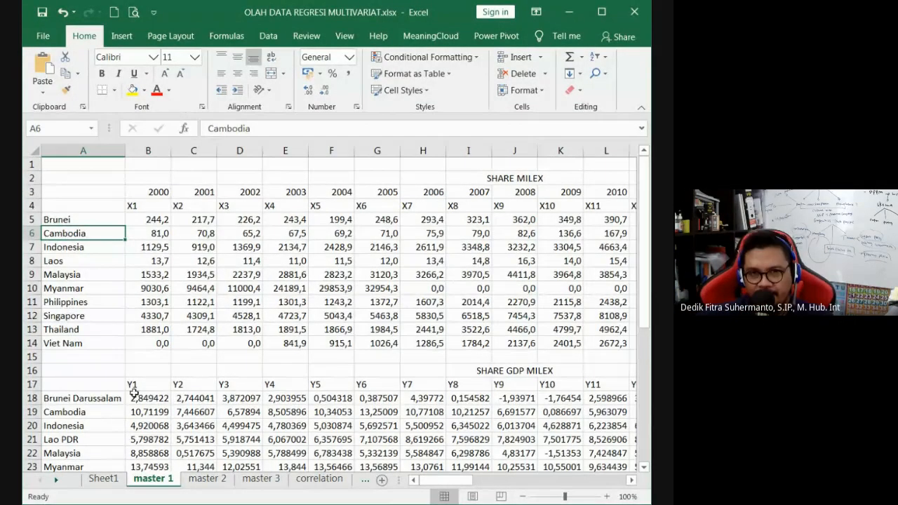
Point out the SHARE MILEX heading, the X8 label and the 2008 values for the Philippines and Indonesia
{"action": "left_click", "coordinate": [514, 301]}
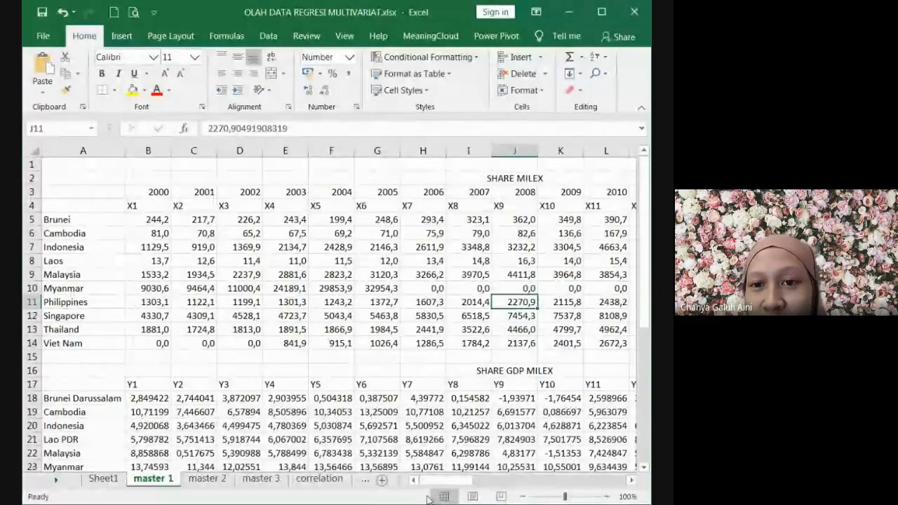
{"action": "left_click", "coordinate": [520, 180]}
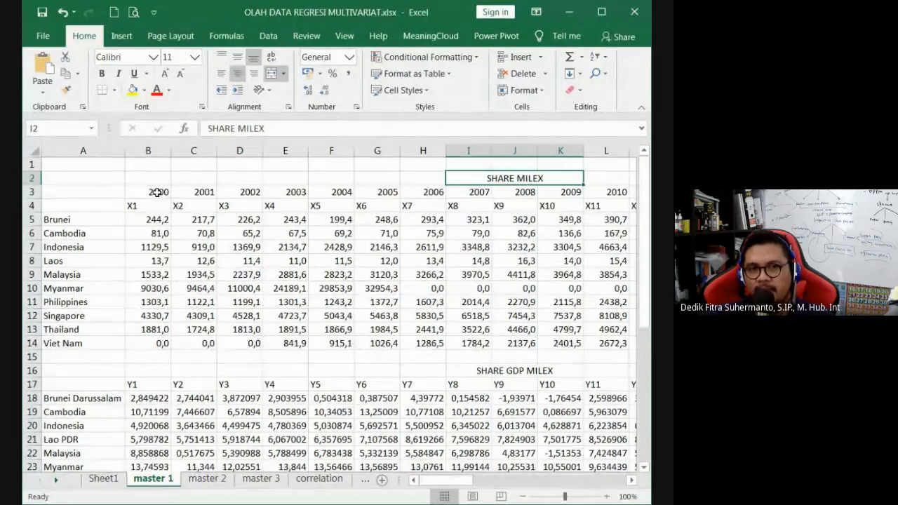
{"action": "left_click", "coordinate": [473, 207]}
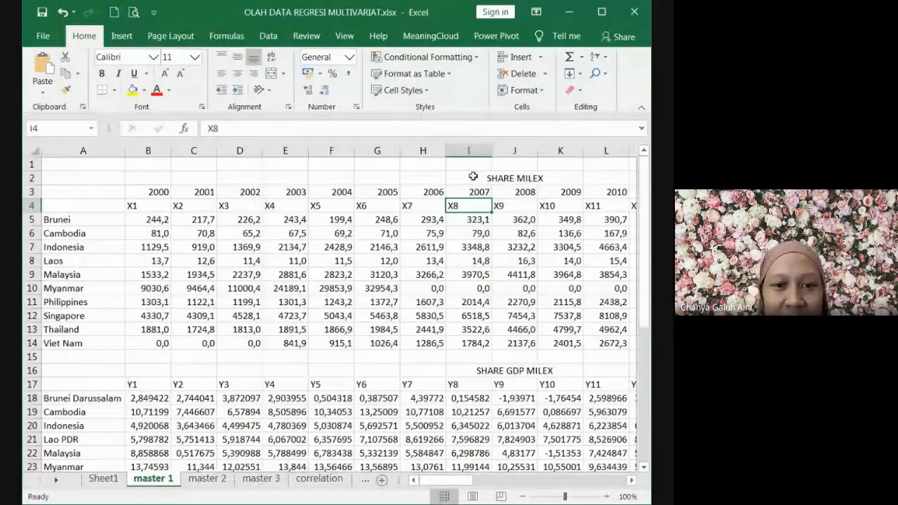
{"action": "left_click", "coordinate": [512, 245]}
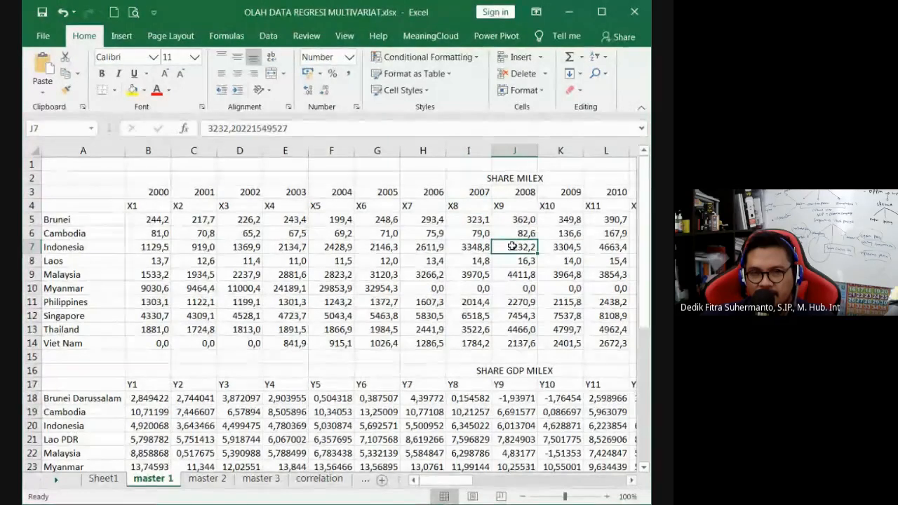